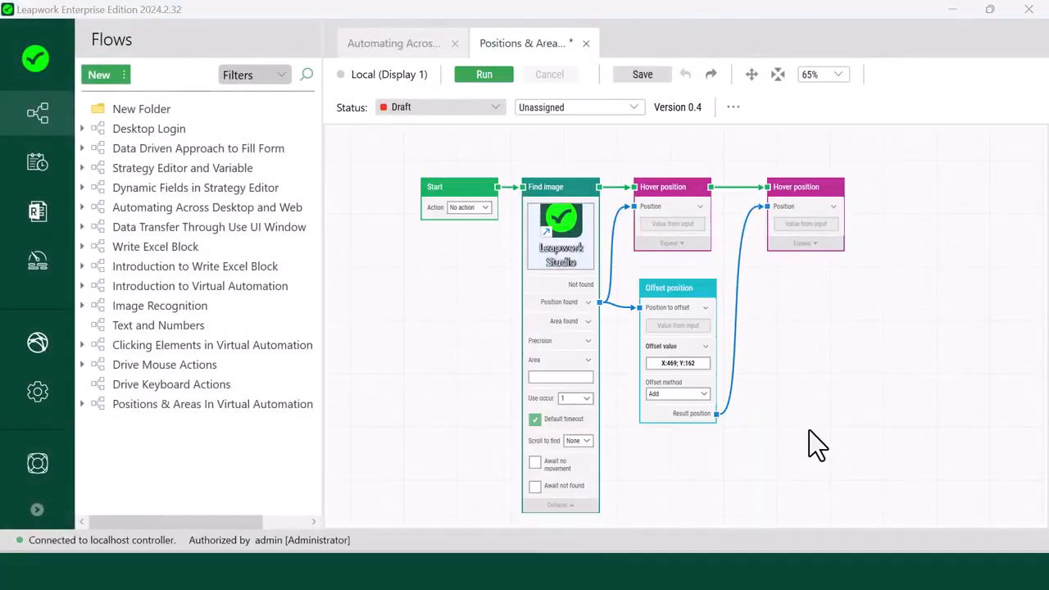
Delete the Offset position block and add an Offset area block connected to Find image's Position found output, placed below the first Hover position block.
click(683, 305)
key(Delete)
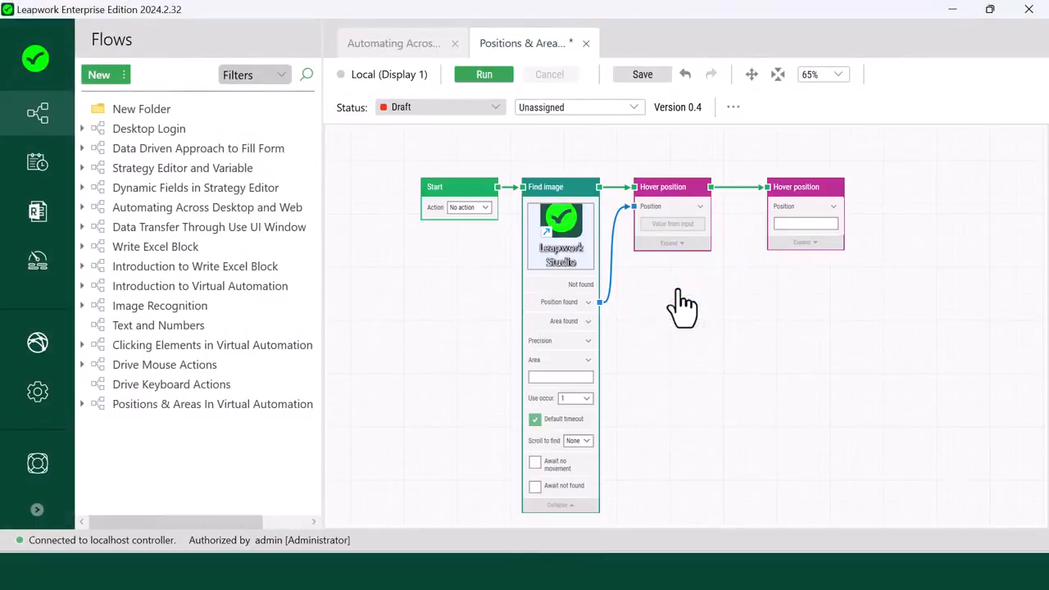
click(601, 311)
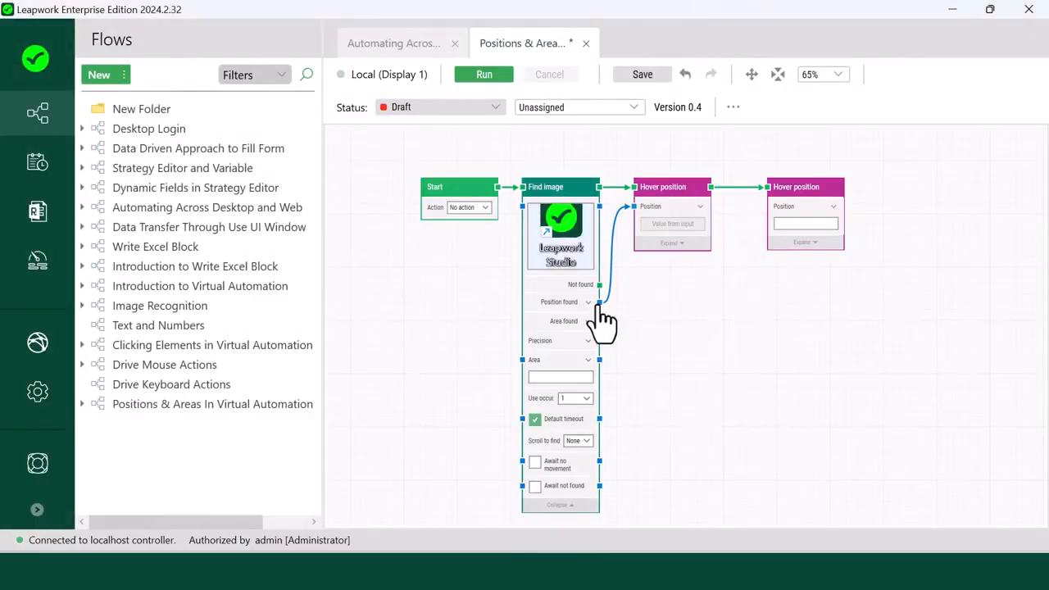
drag(600, 304, 687, 355)
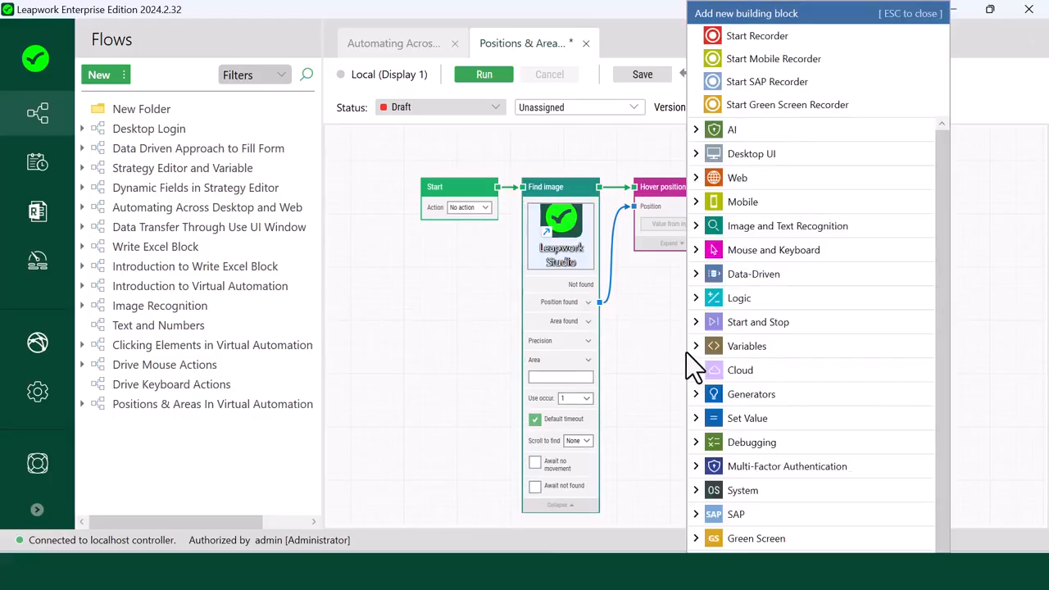
text(Offset )
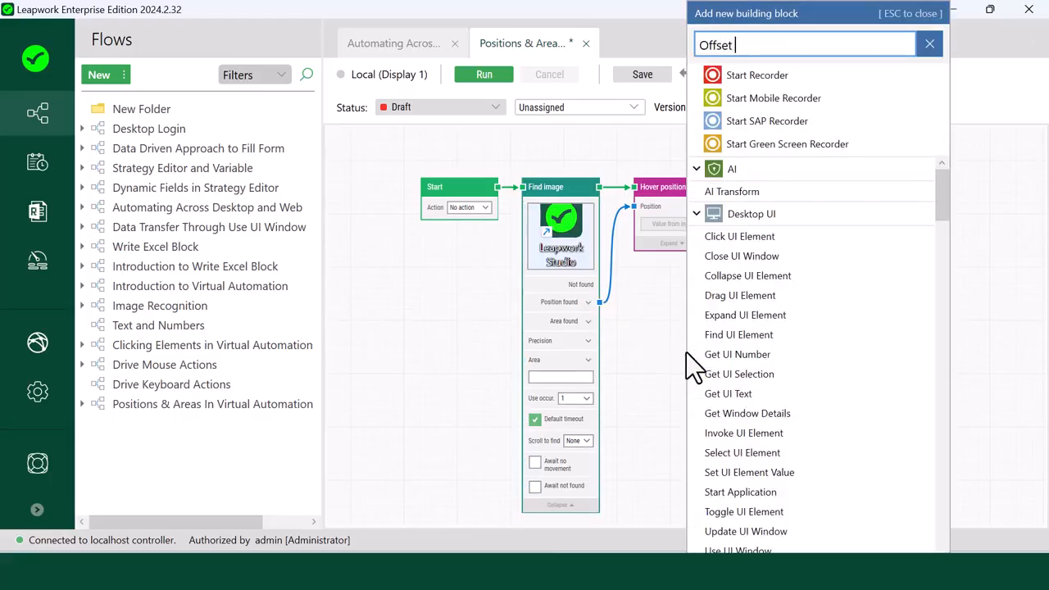
text(area)
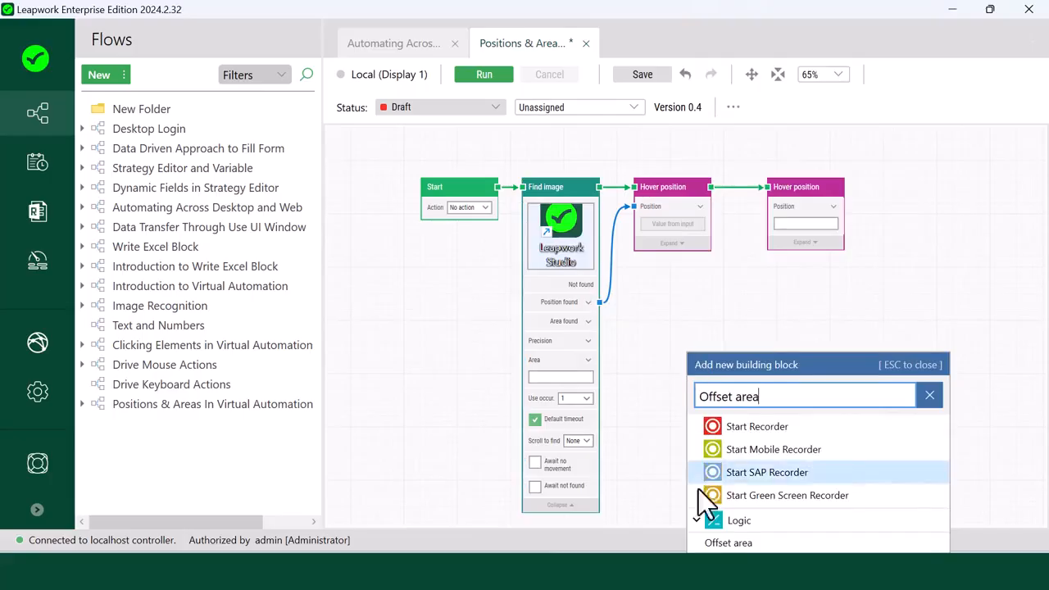
click(729, 543)
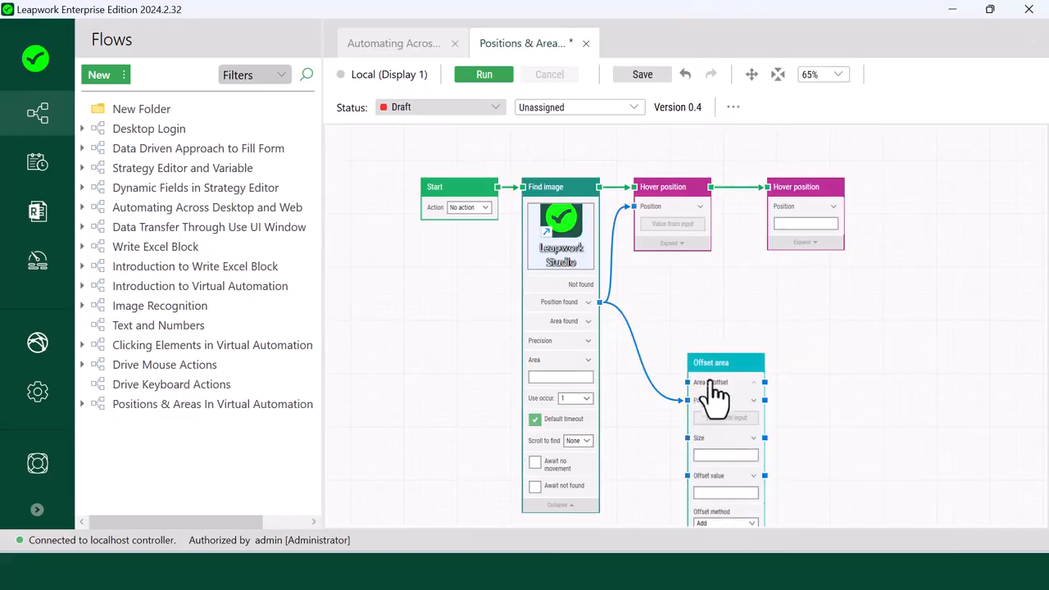
drag(713, 393, 712, 320)
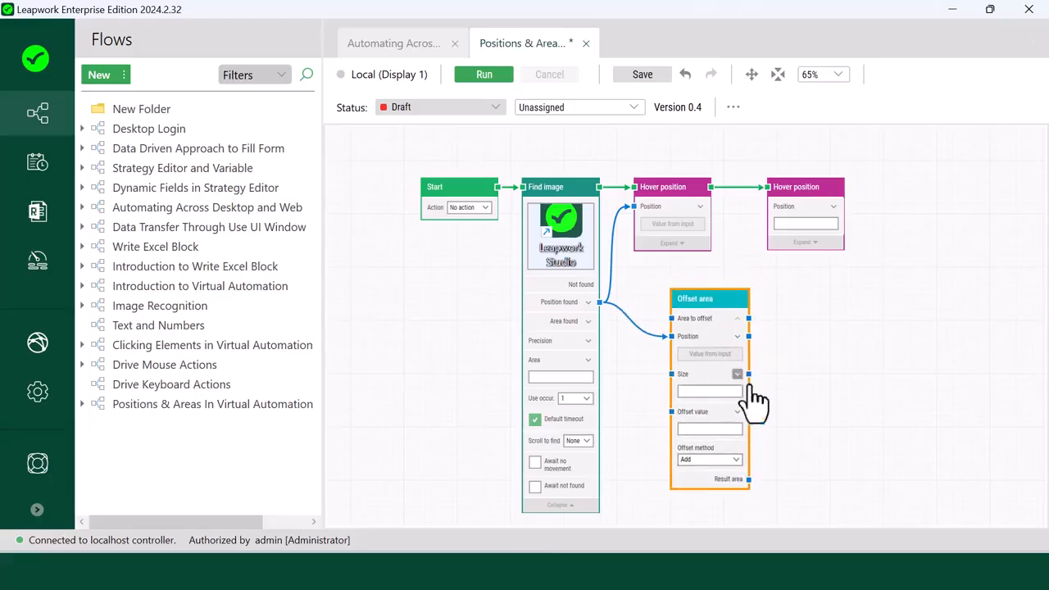
click(807, 401)
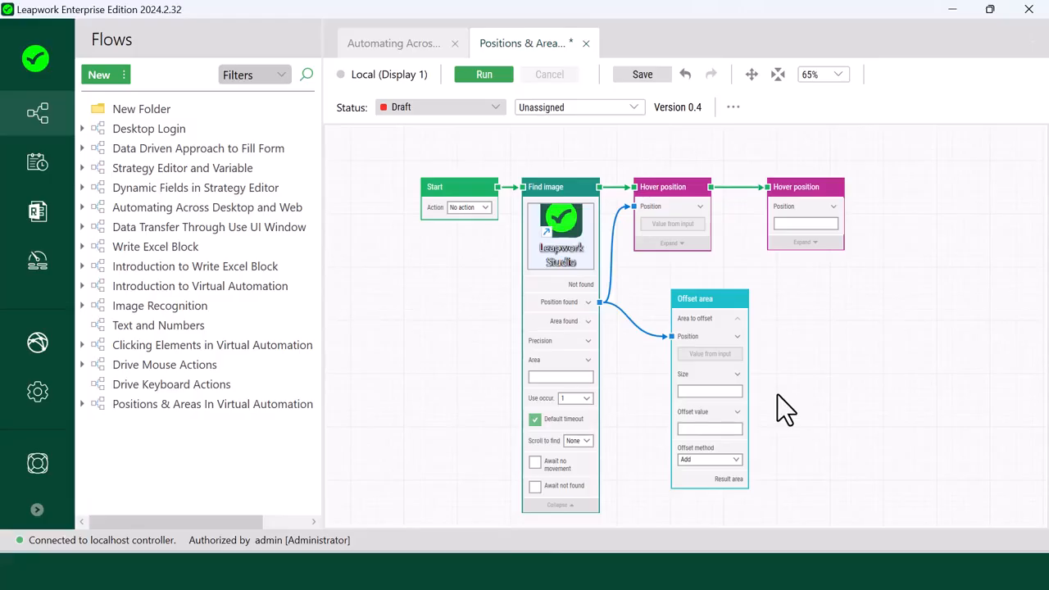
Capture the Offset area block's size as X:448; Y:239 from the empty desktop region beside the Leapwork Studio shortcut.
click(685, 392)
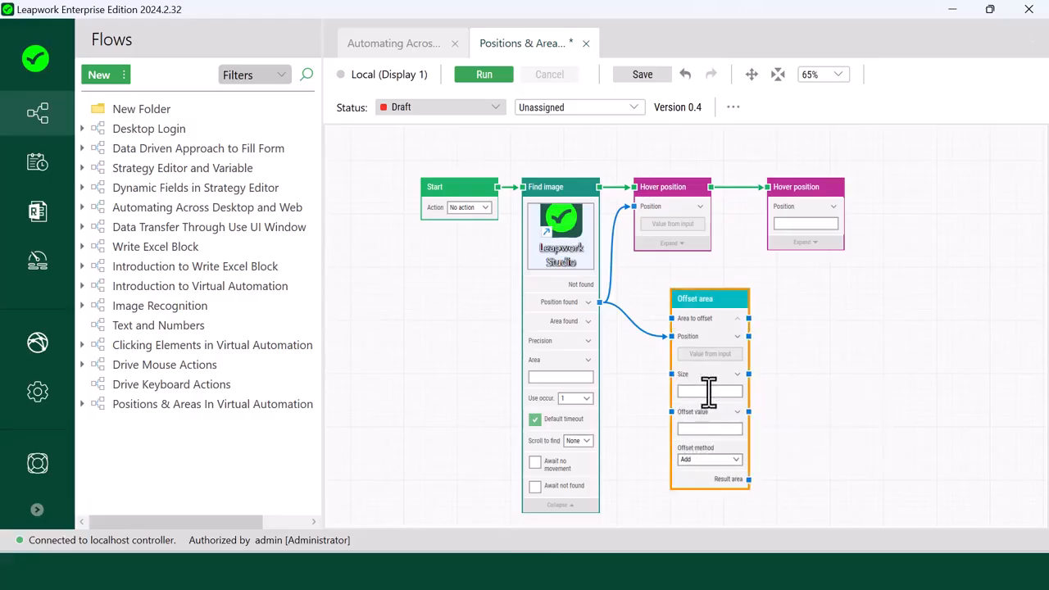
click(729, 407)
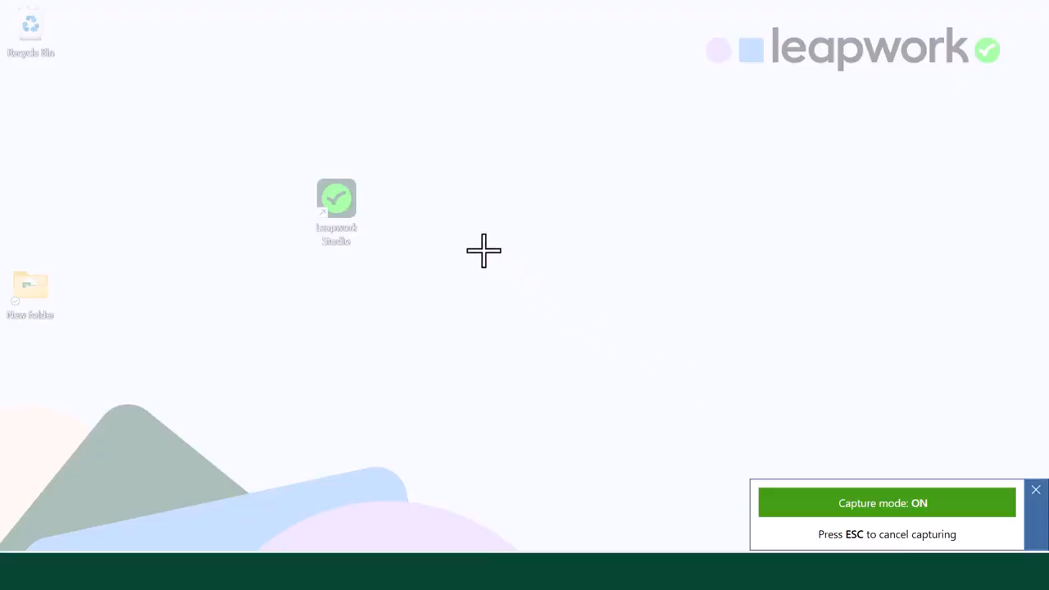
drag(480, 249, 725, 379)
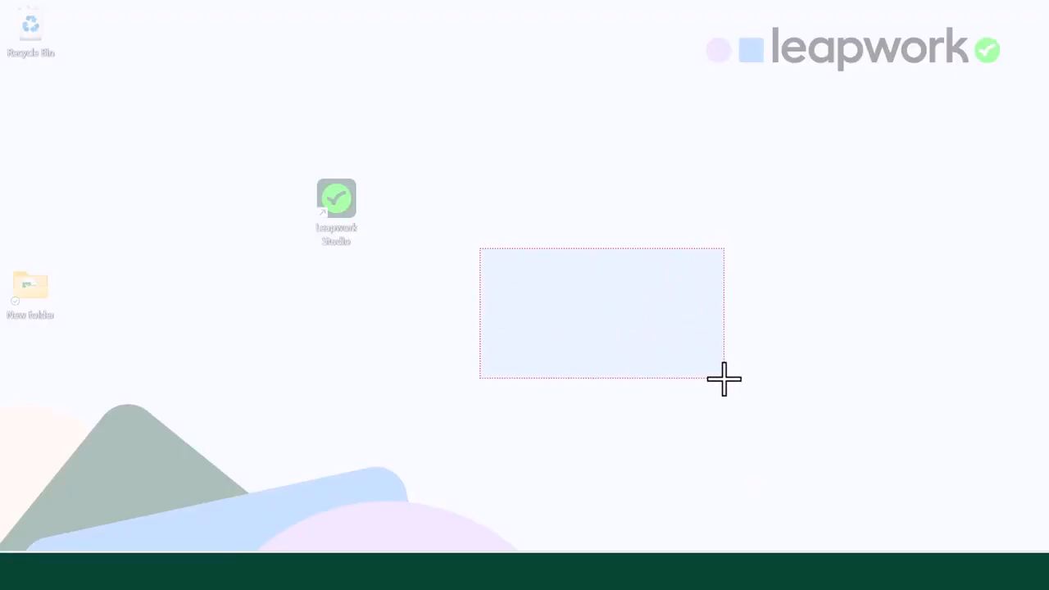
drag(725, 378, 724, 379)
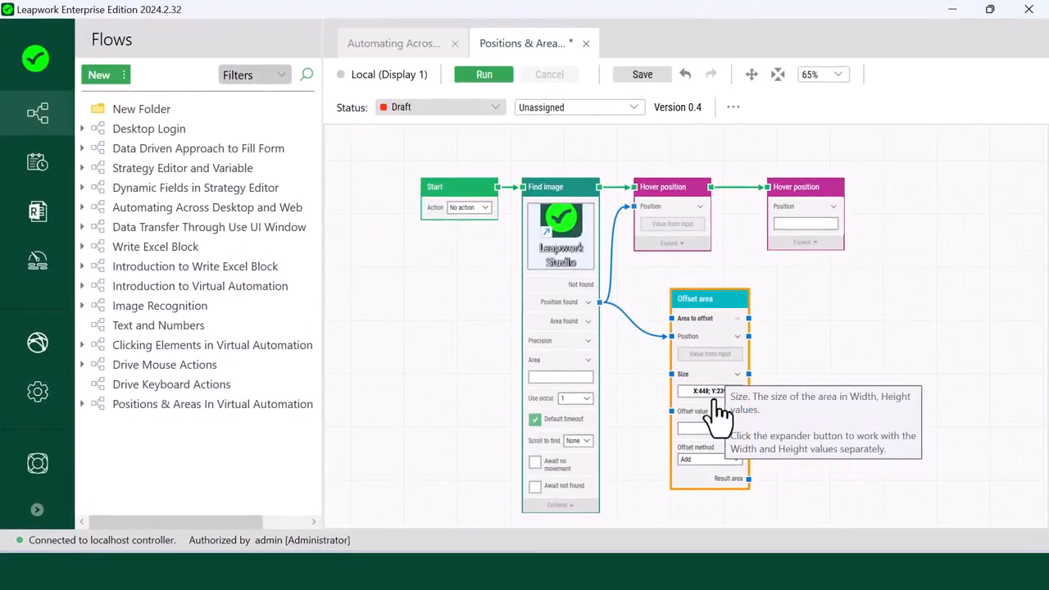
Capture the Offset area block's offset value from a desktop rectangle starting at about X:956; Y:498.
click(715, 397)
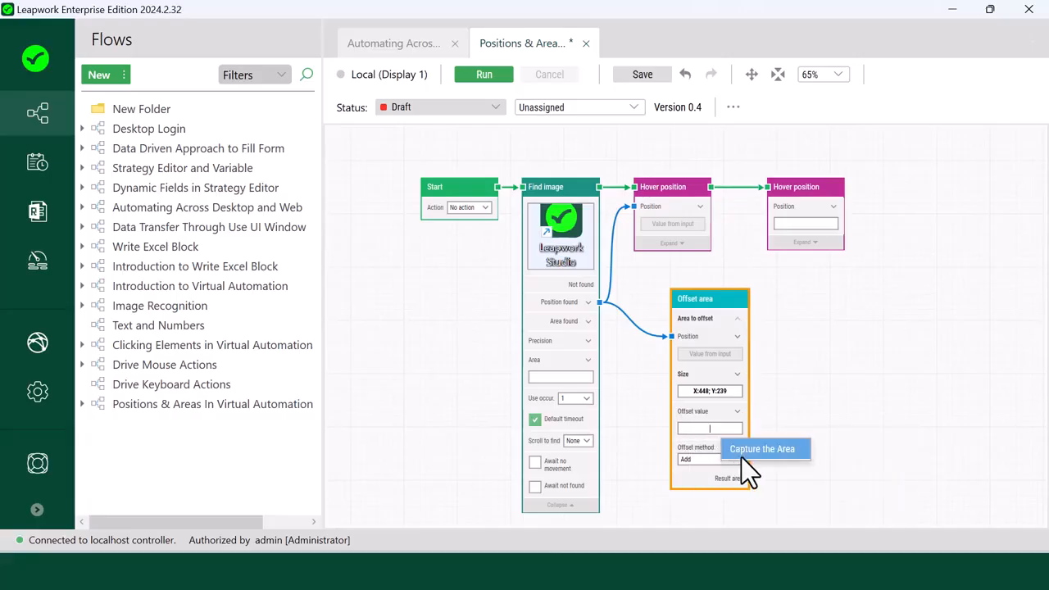
click(741, 457)
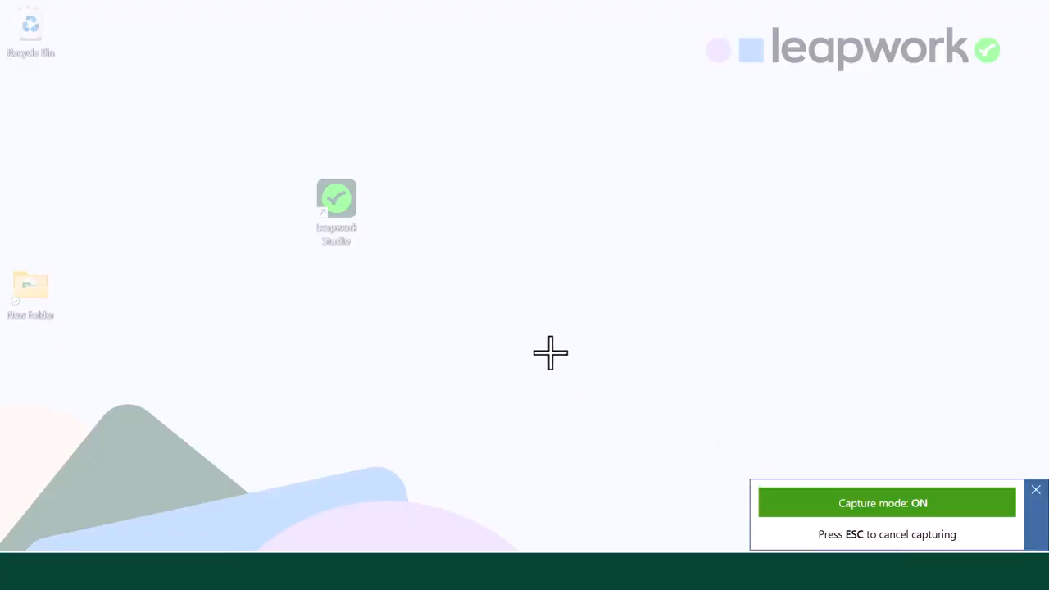
drag(523, 273, 742, 398)
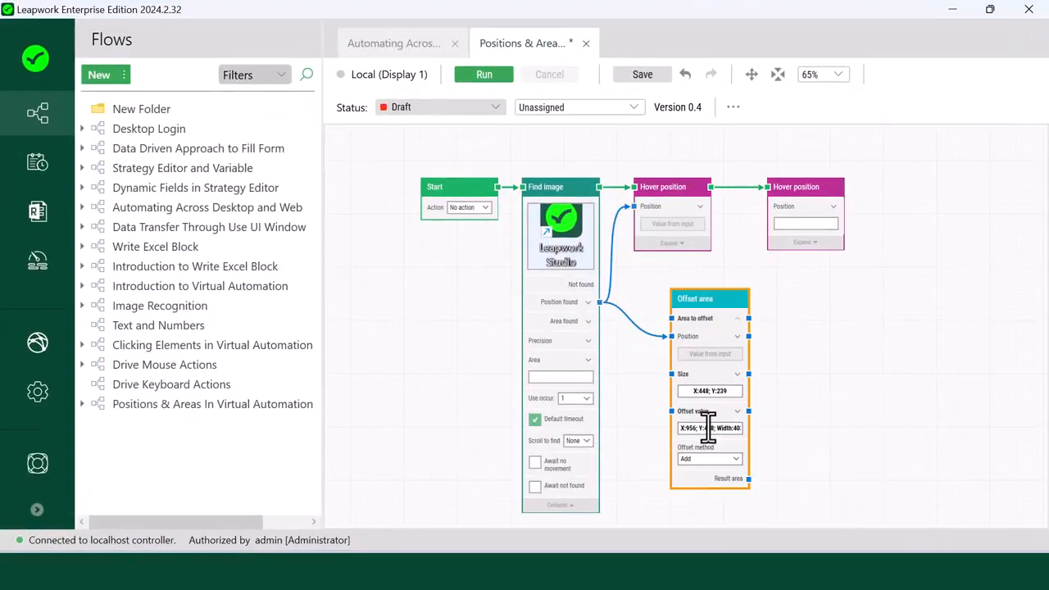
Examine the full captured offset value of the Offset area block, including its width and height.
key(Right)
key(Right)
key(Right)
key(Right)
key(Right)
key(Right)
key(Right)
key(Right)
key(Right)
key(Left)
key(Left)
key(Left)
key(Left)
key(Left)
key(Left)
key(Left)
key(Left)
key(Left)
key(Left)
key(Left)
key(Left)
key(Left)
key(Left)
key(Left)
key(Left)
key(Left)
key(Left)
key(Left)
key(Left)
key(Left)
mouse_move(720, 452)
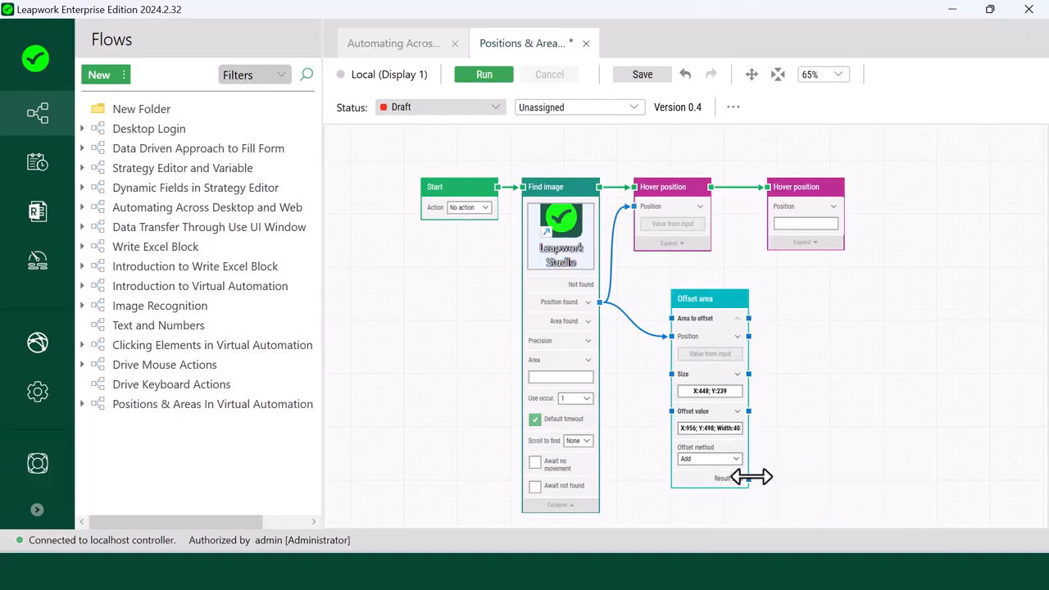
Connect the Offset area's Result area to the second Hover position block's Position and run the flow.
drag(749, 478, 768, 207)
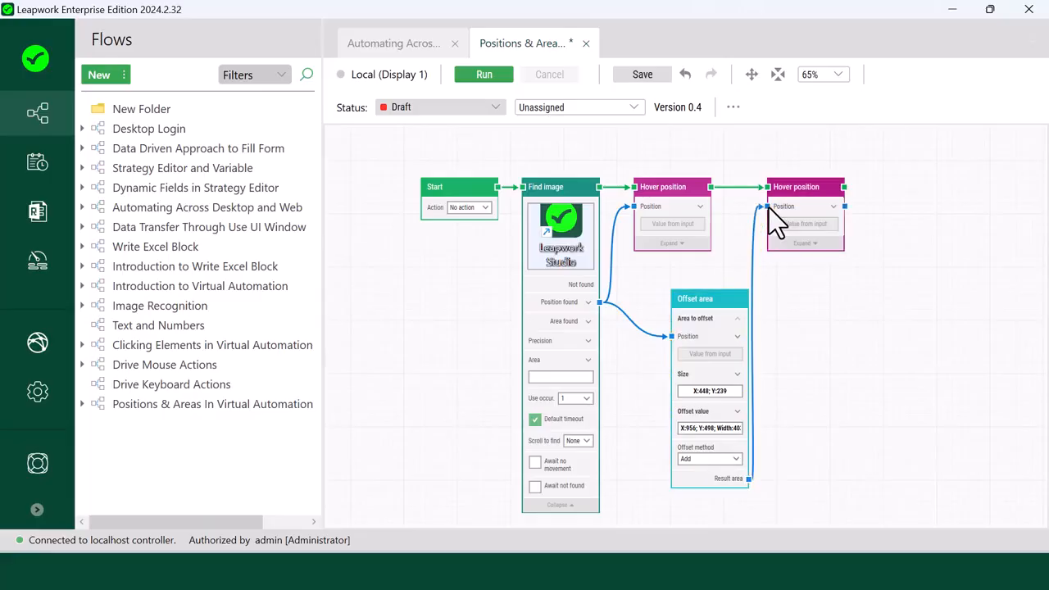
drag(719, 333, 697, 338)
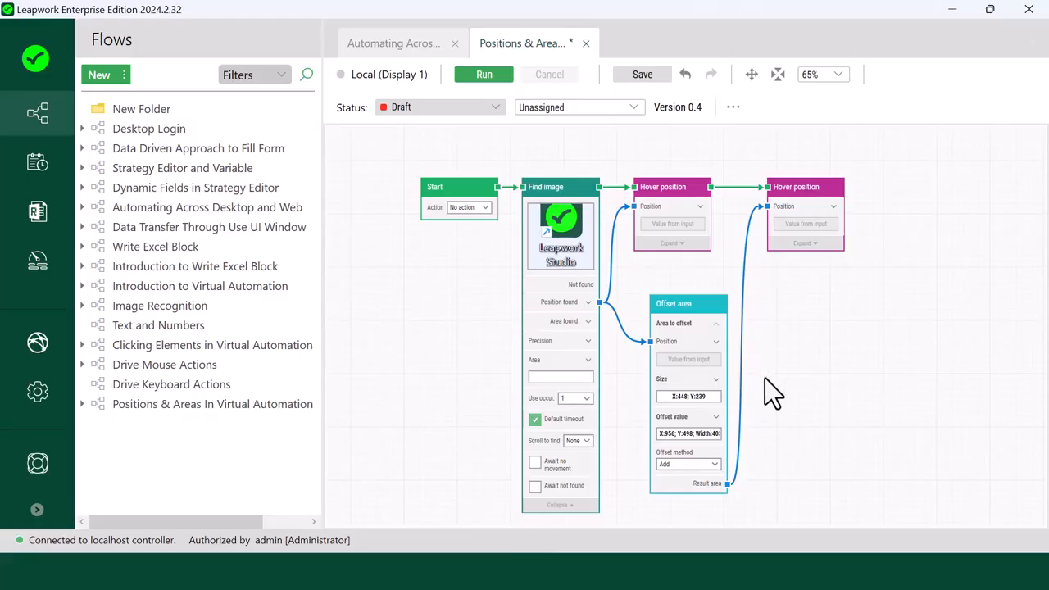
click(484, 75)
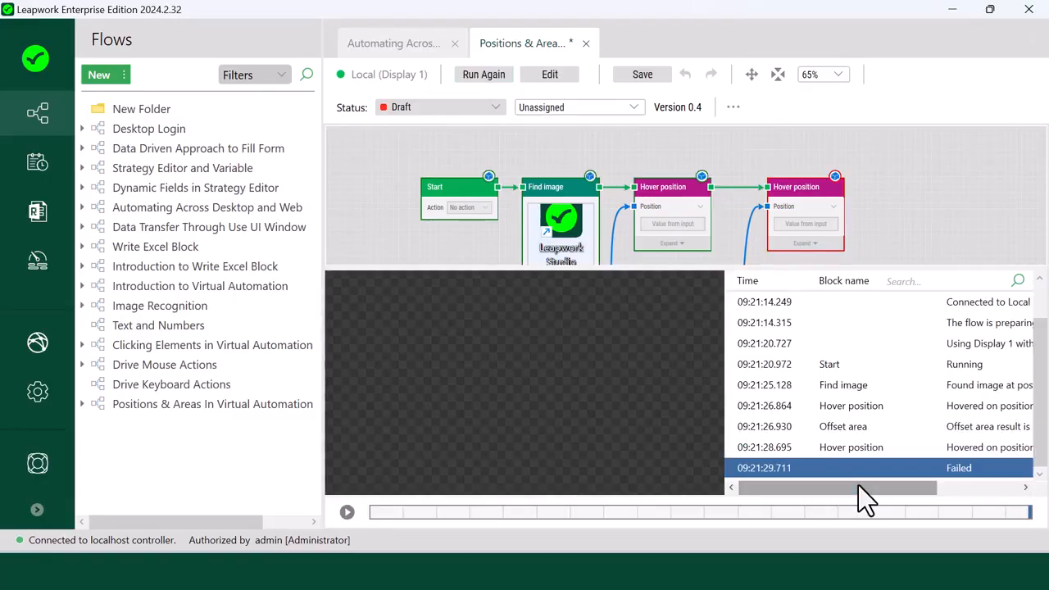
Review the run log entries for the Find image, Hover position and Offset area blocks.
drag(822, 492, 863, 495)
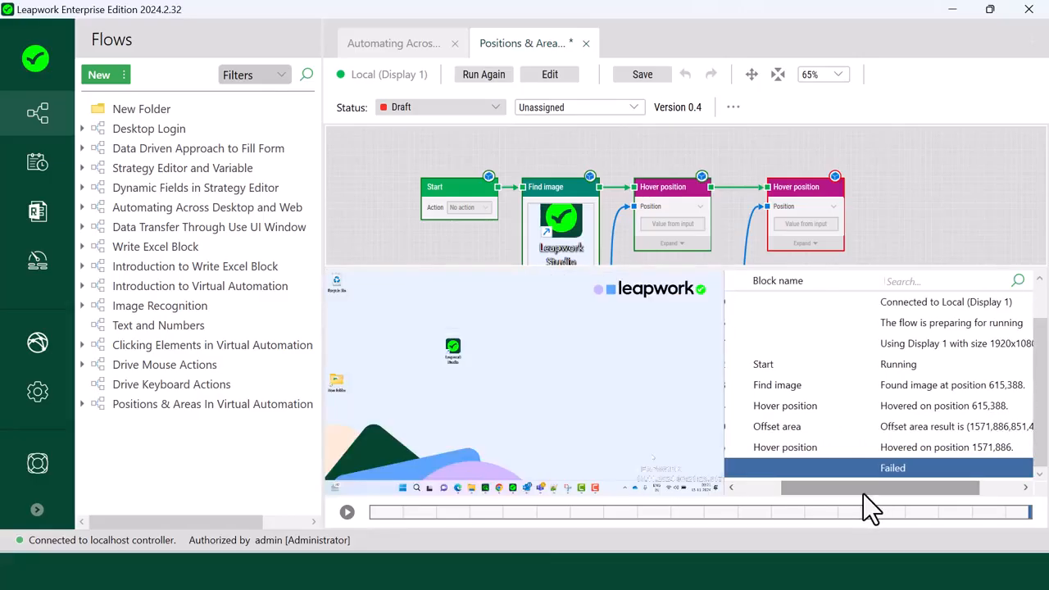
click(884, 391)
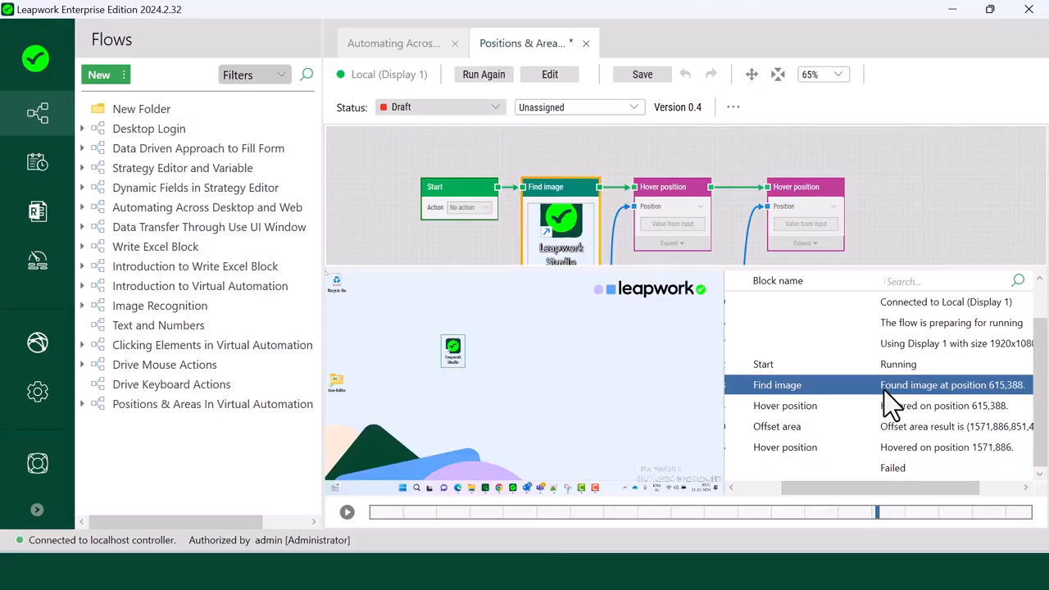
key(Down)
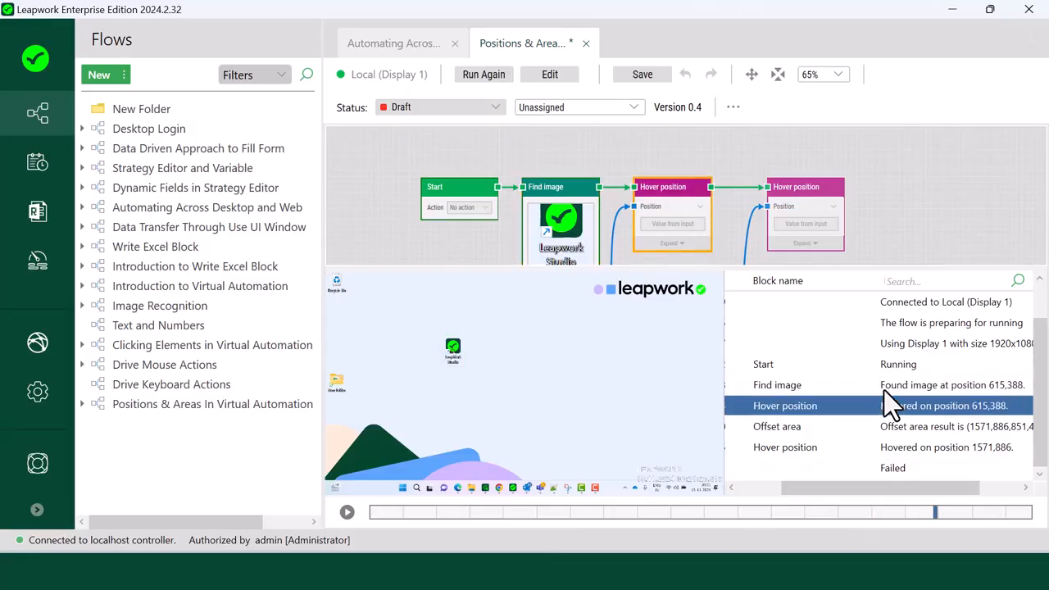
key(Down)
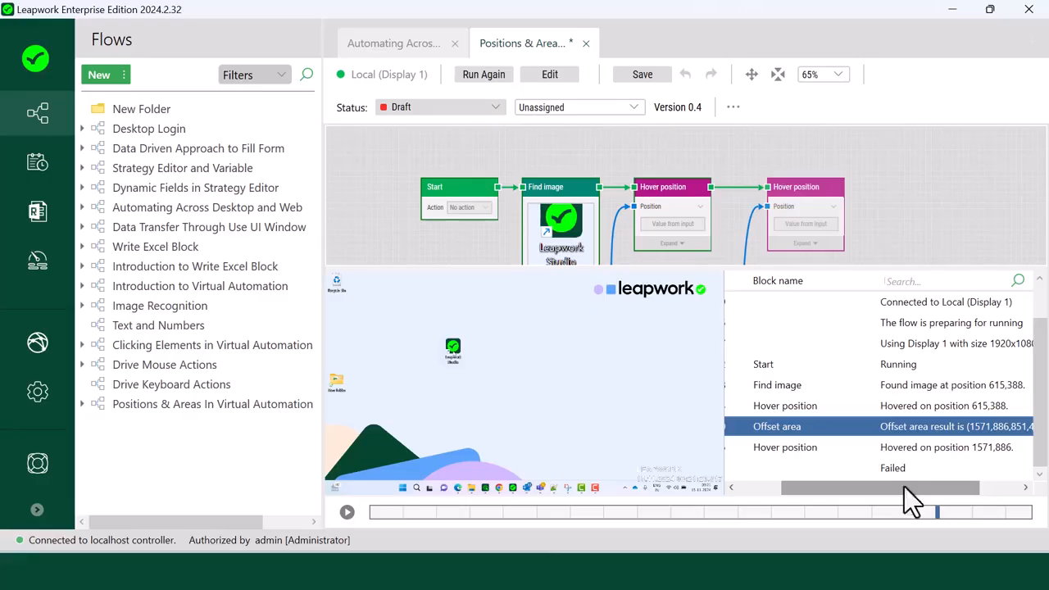
click(943, 451)
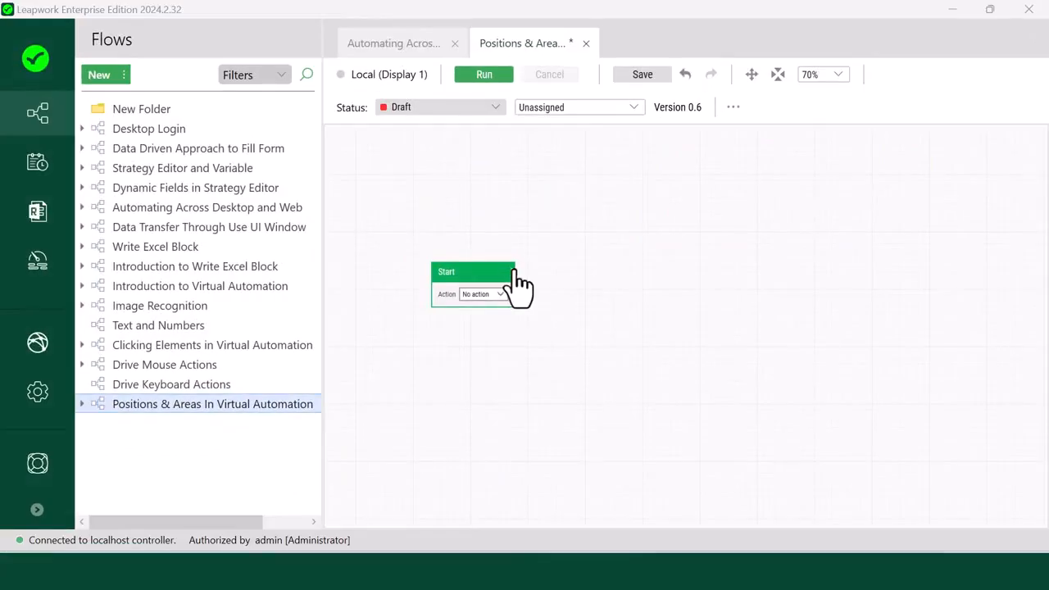
Add a Loop block connected to the Start block's output.
drag(514, 271, 551, 273)
text(Loop)
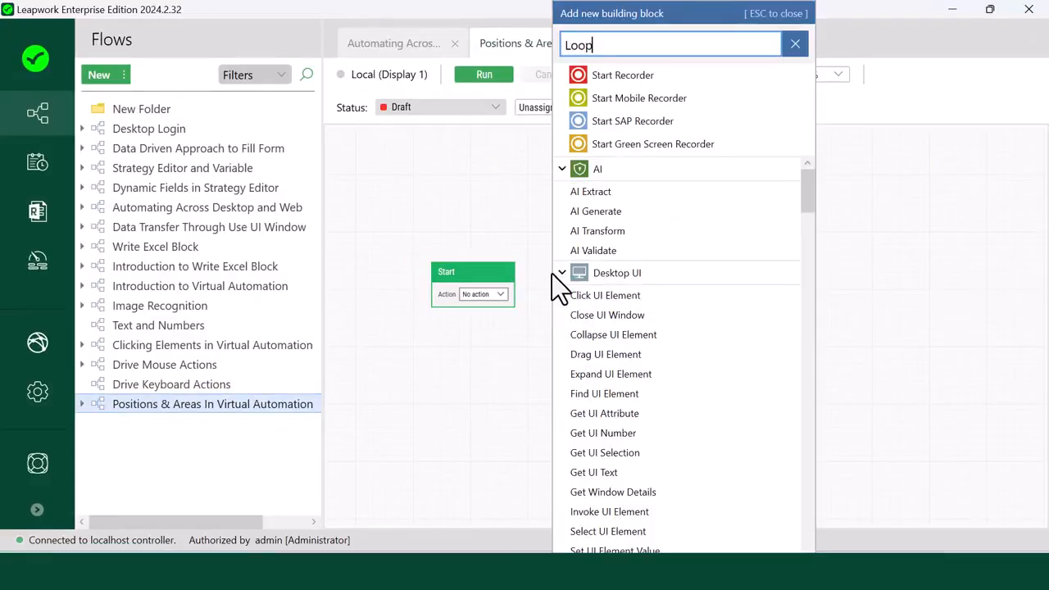
click(587, 465)
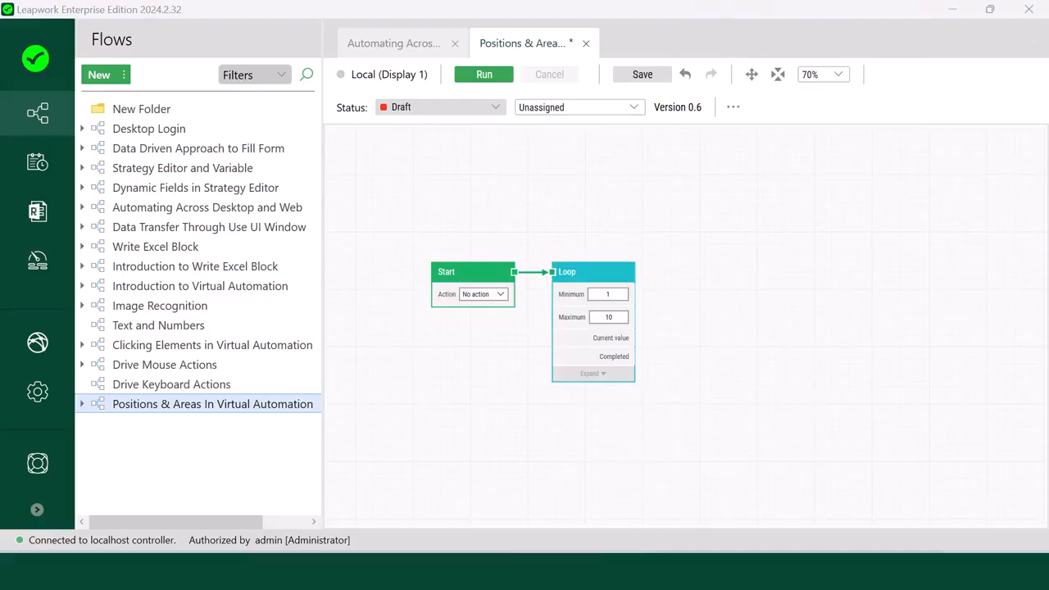
Switch to the Excel workbook, examine the serial numbers and search terms in both data rows, and return to the Leapwork flow.
key(alt+Tab)
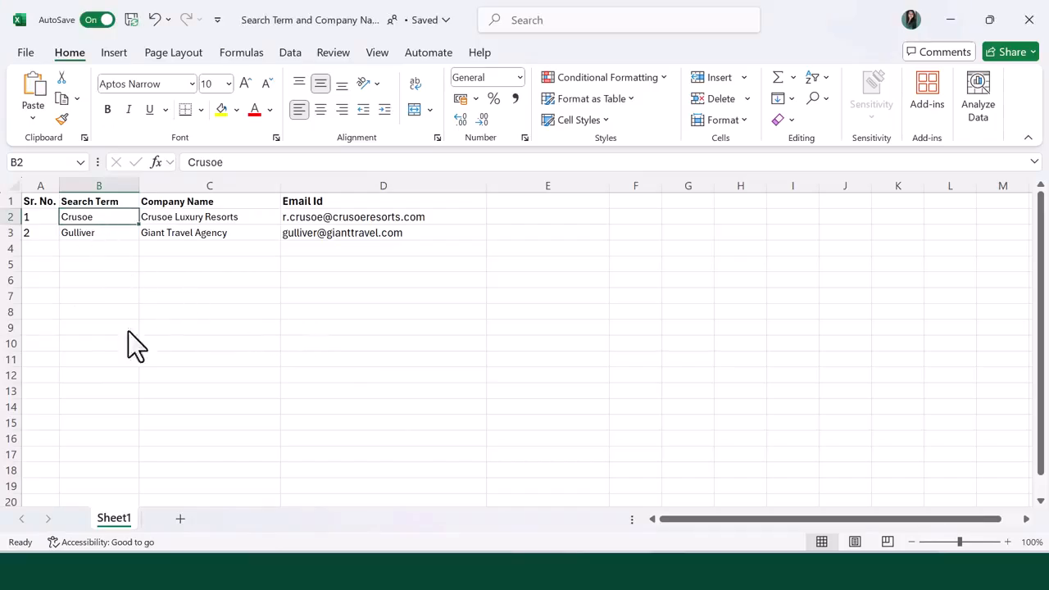
click(10, 216)
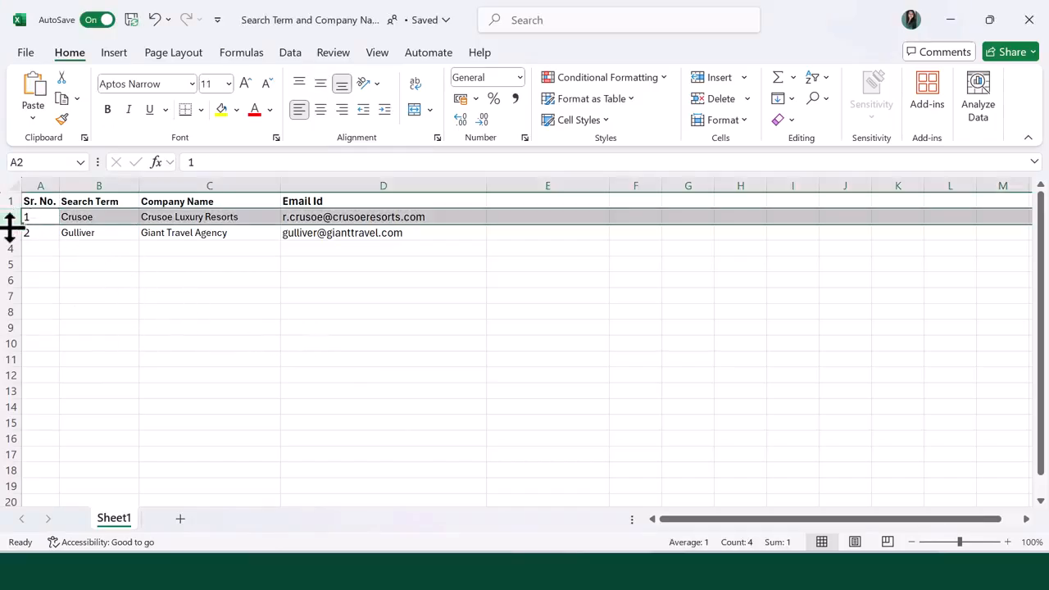
click(10, 232)
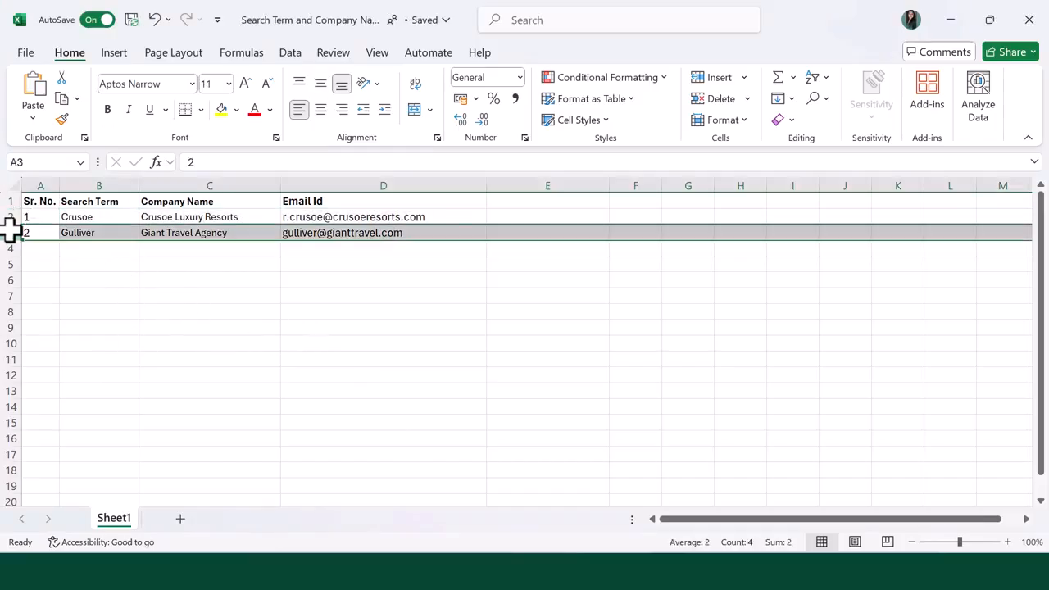
click(94, 216)
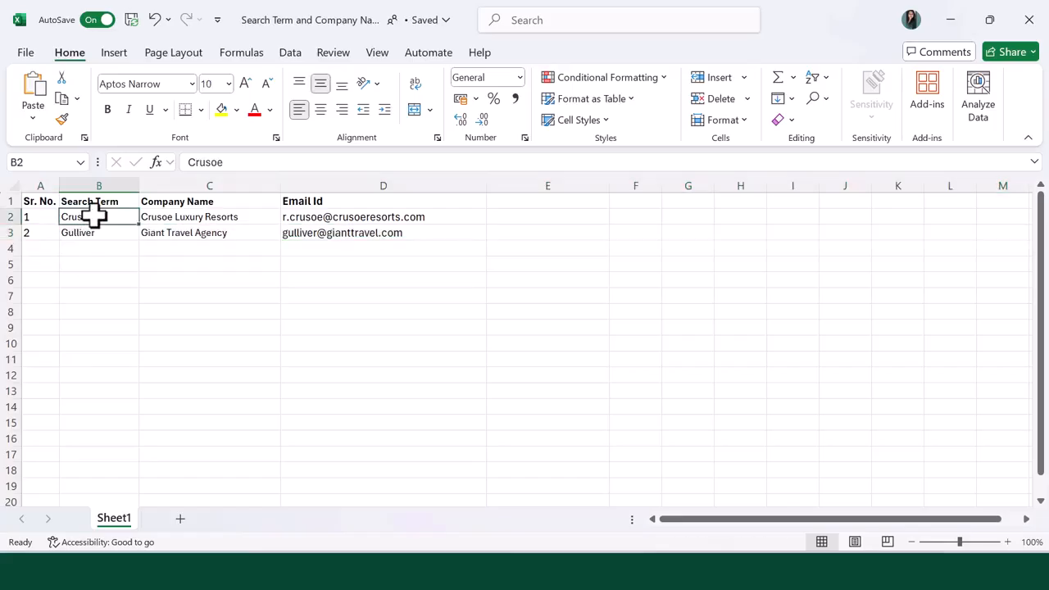
click(93, 234)
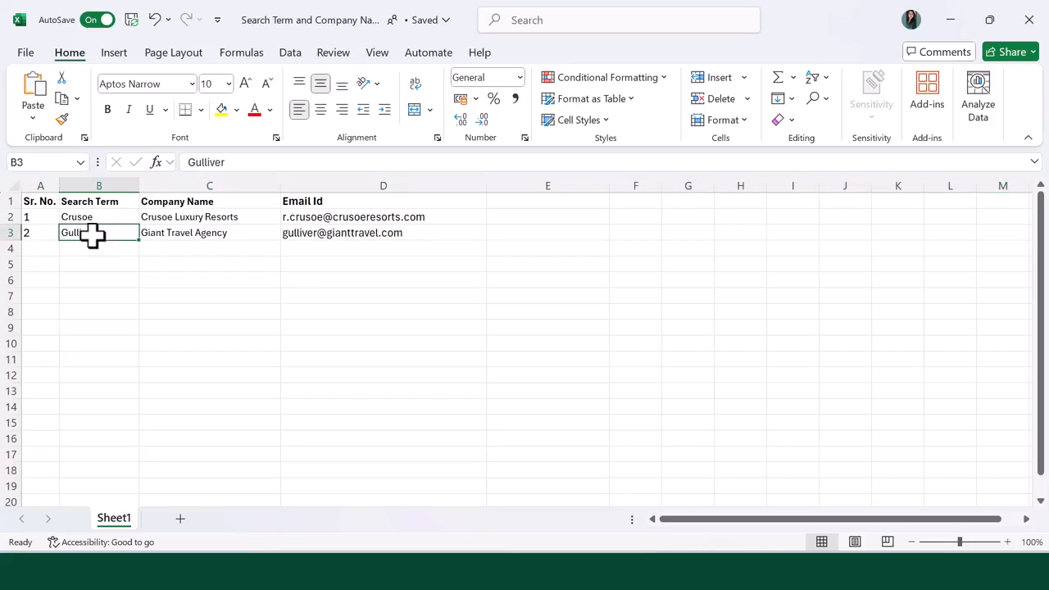
click(36, 214)
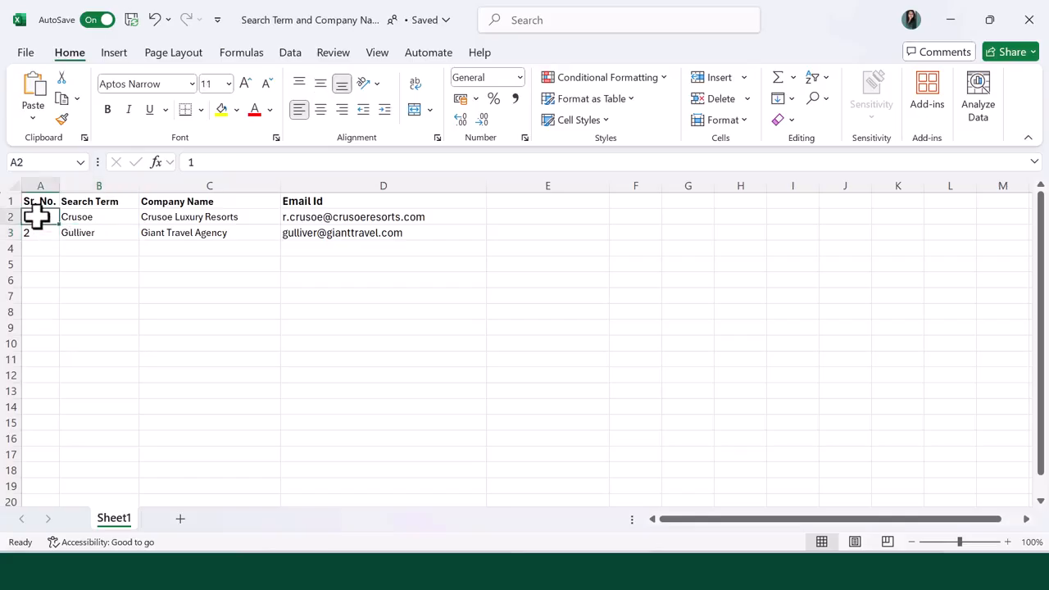
click(90, 216)
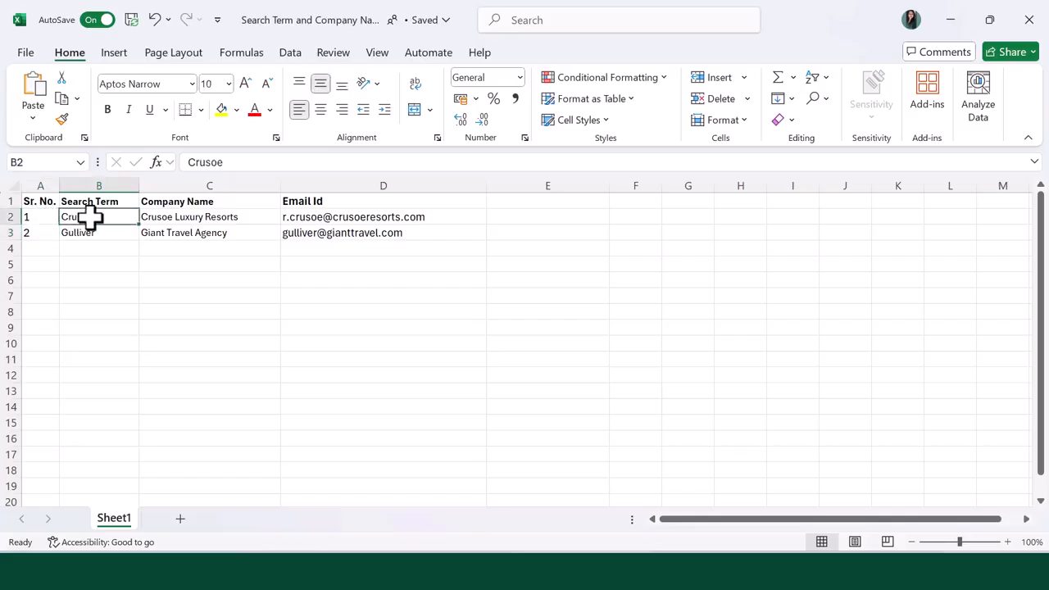
click(45, 233)
click(86, 234)
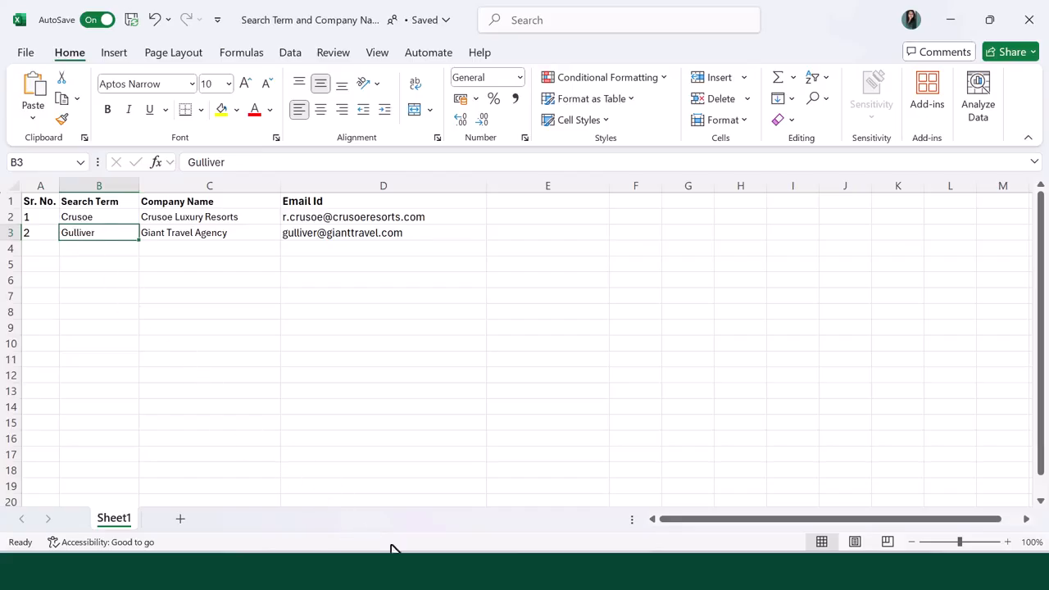
click(416, 571)
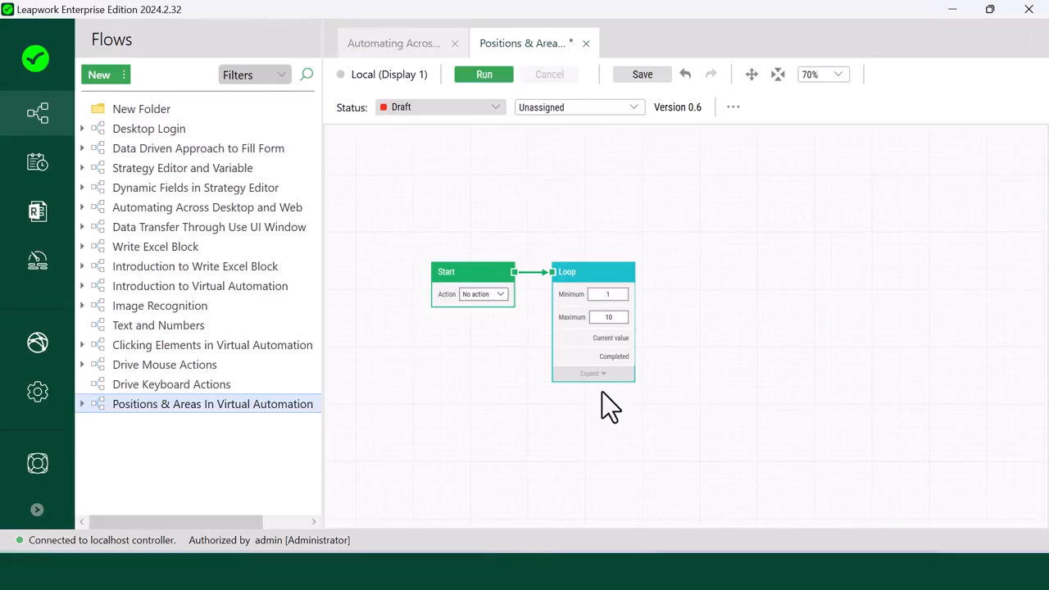
Add a Find text block to the Loop block's output and connect the Loop's Current value to its Text to find.
click(609, 276)
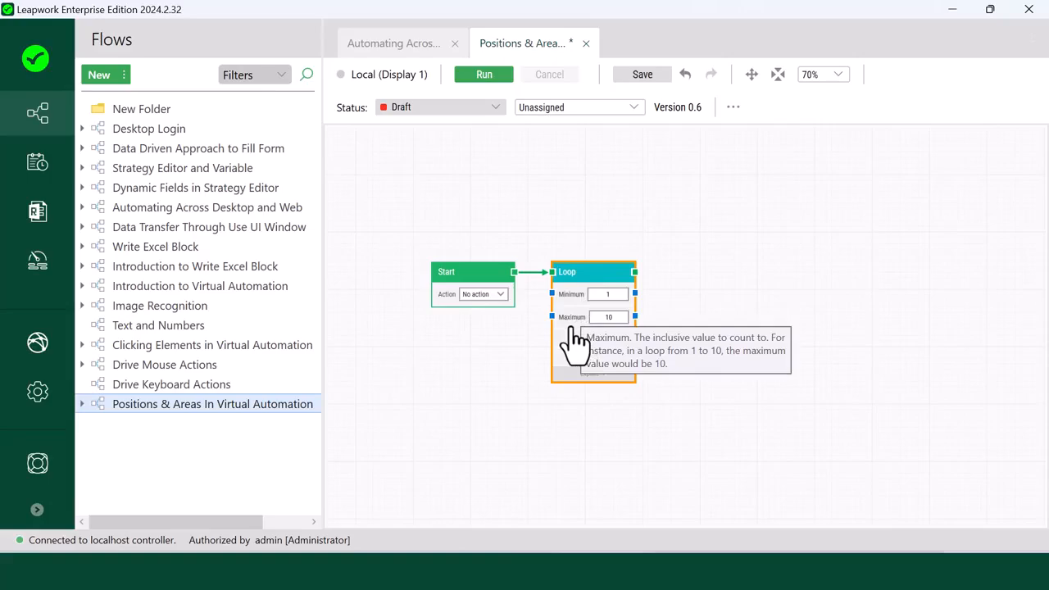
click(752, 75)
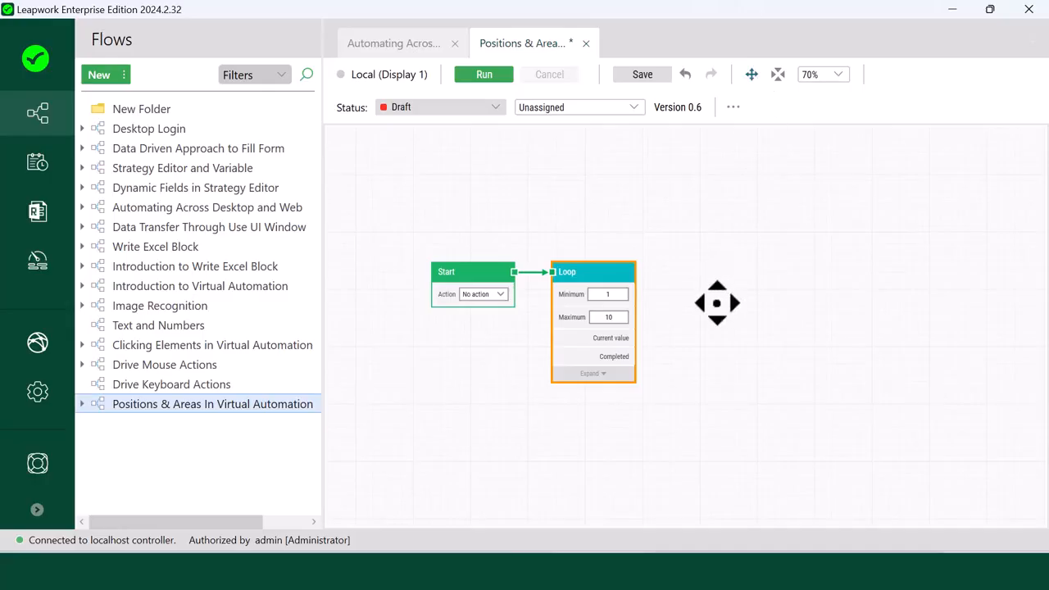
drag(716, 304, 670, 233)
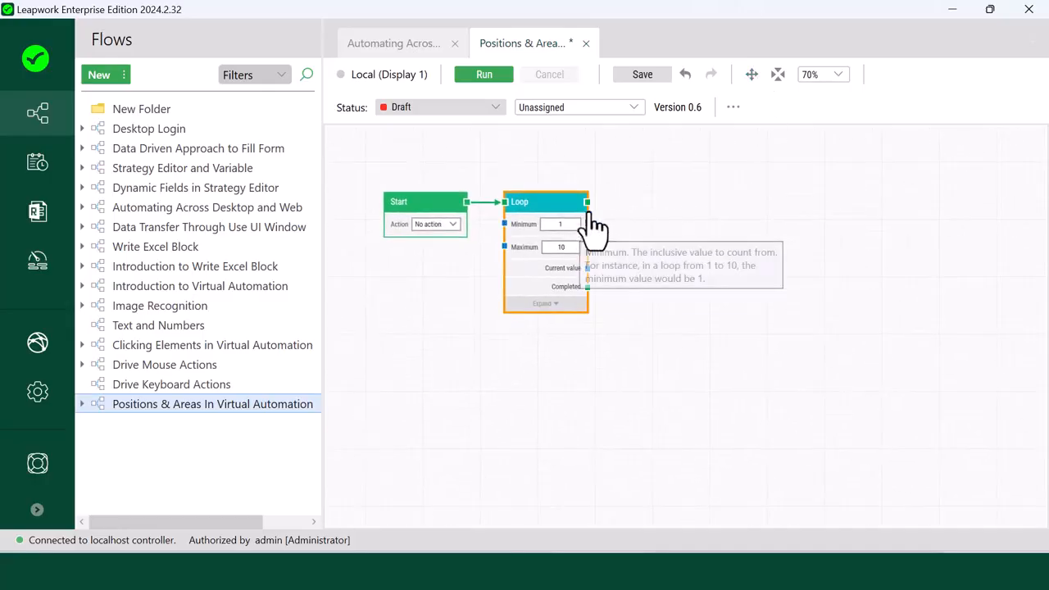
drag(587, 203, 626, 202)
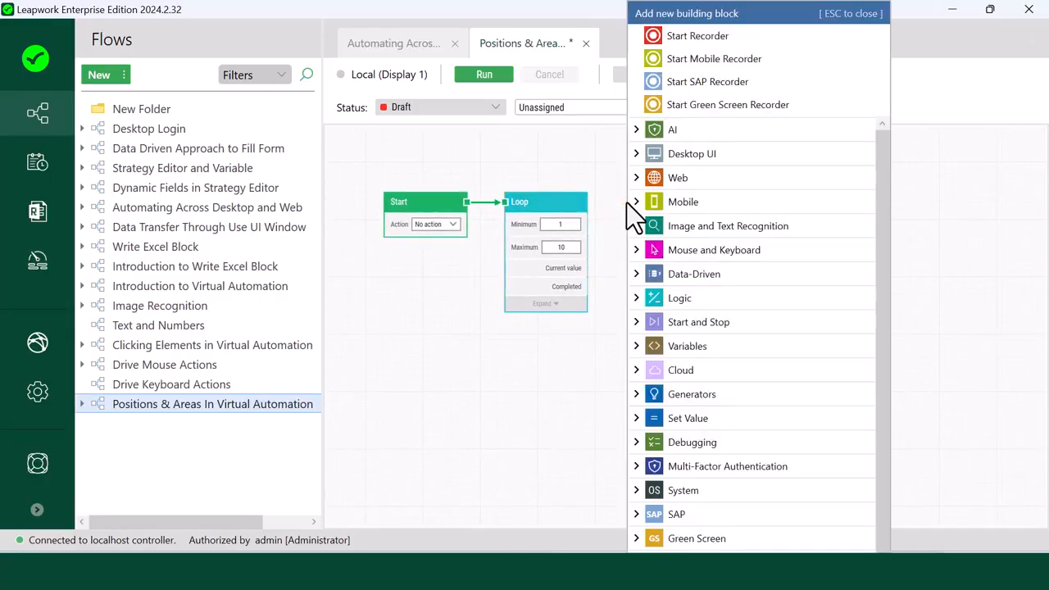
text(Find text)
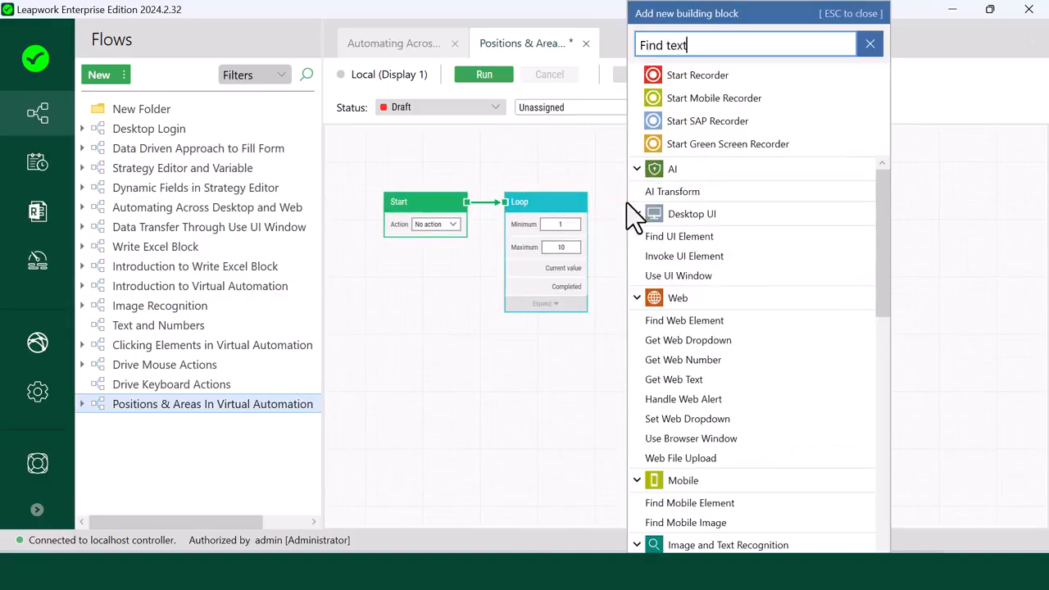
click(666, 395)
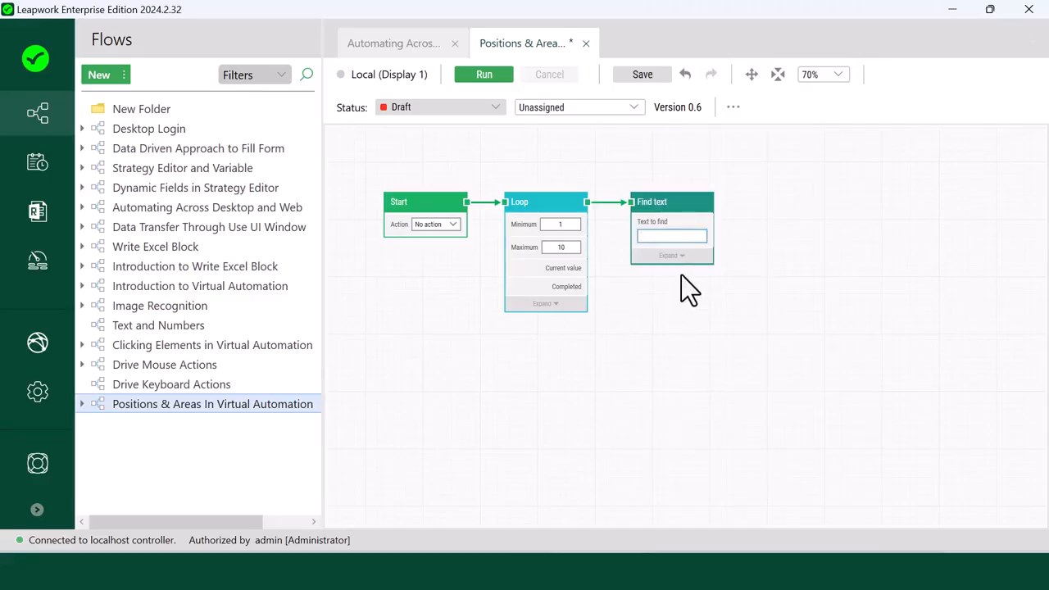
mouse_move(588, 268)
mouse_down()
mouse_move(656, 287)
mouse_move(631, 234)
mouse_move(650, 220)
mouse_move(641, 220)
mouse_up()
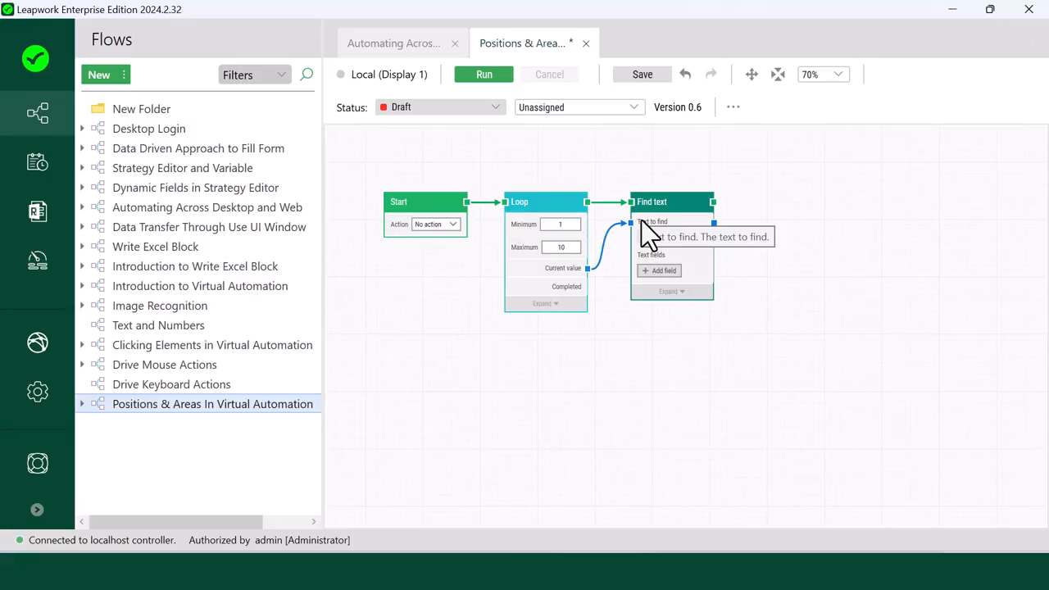
Expand the Find text block and capture its Area around the two serial number cells in the Excel sheet.
click(670, 292)
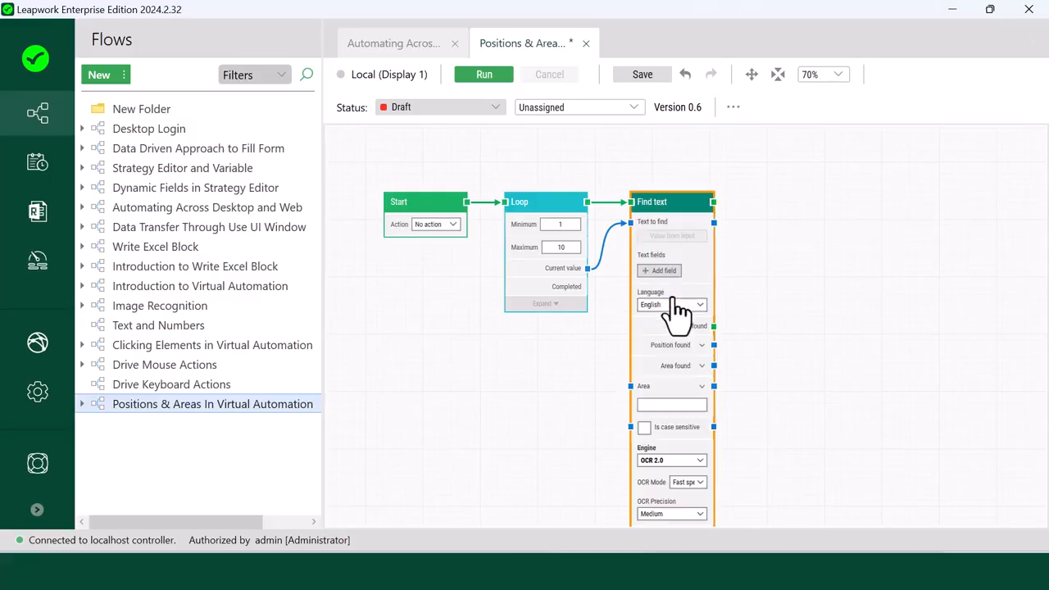
click(661, 405)
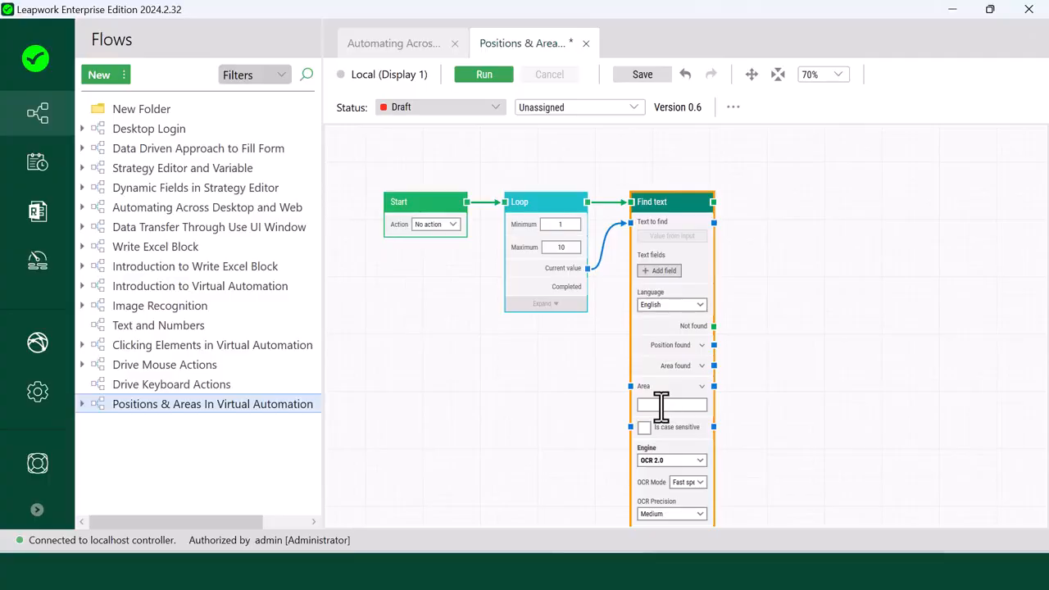
mouse_move(662, 410)
click(692, 432)
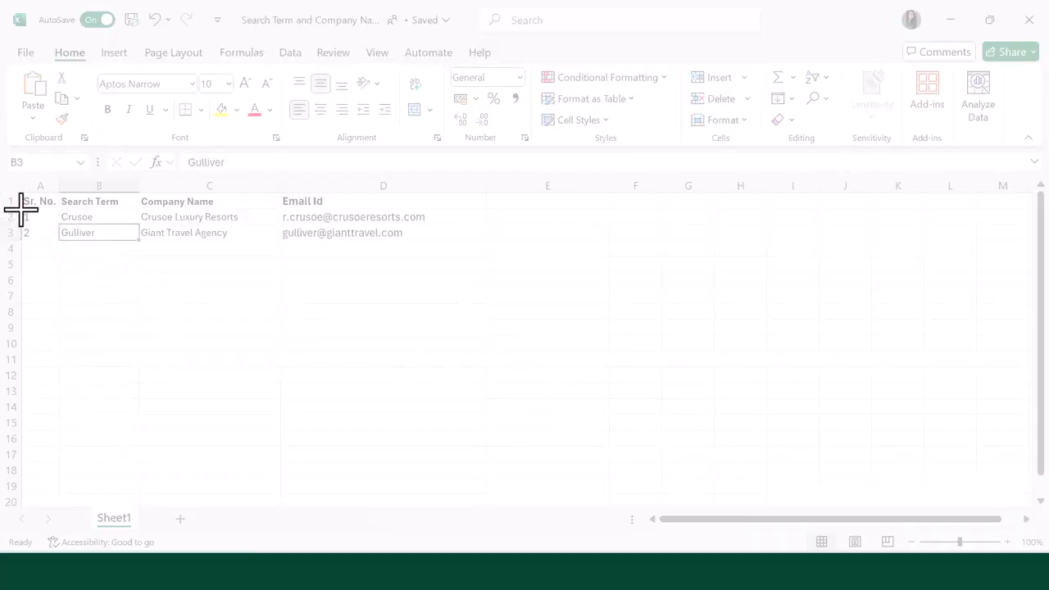
drag(21, 209, 58, 240)
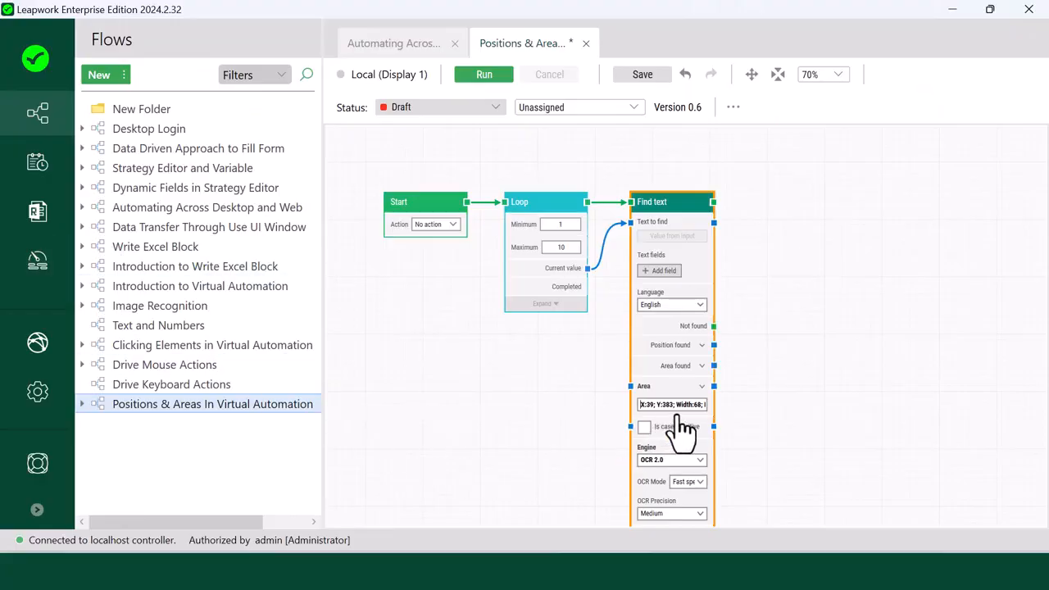
mouse_move(678, 416)
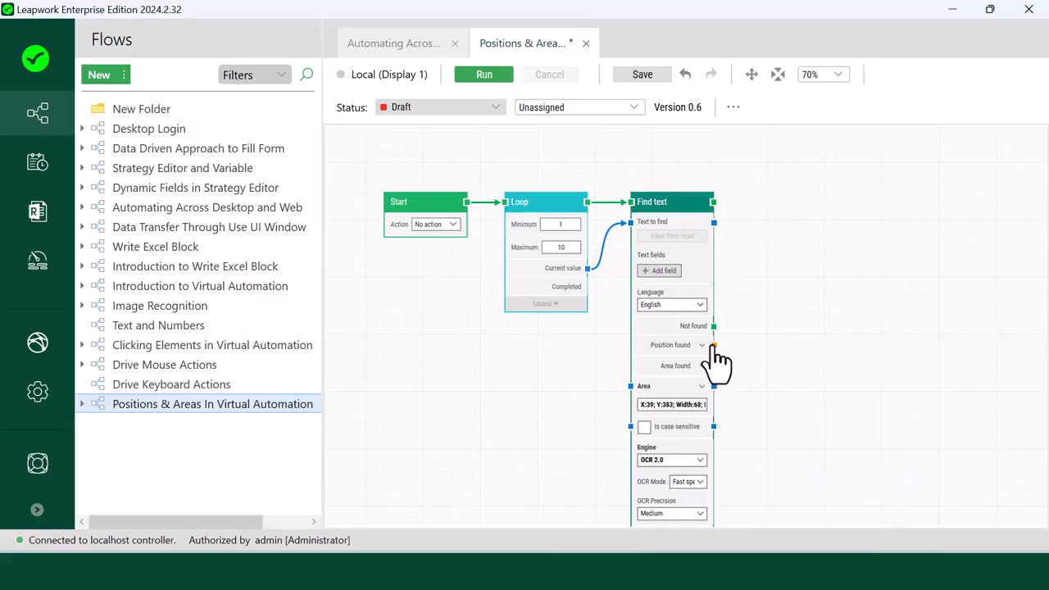
Add an Offset position block fed by the Find text block's Position found.
drag(714, 346, 770, 237)
text(c)
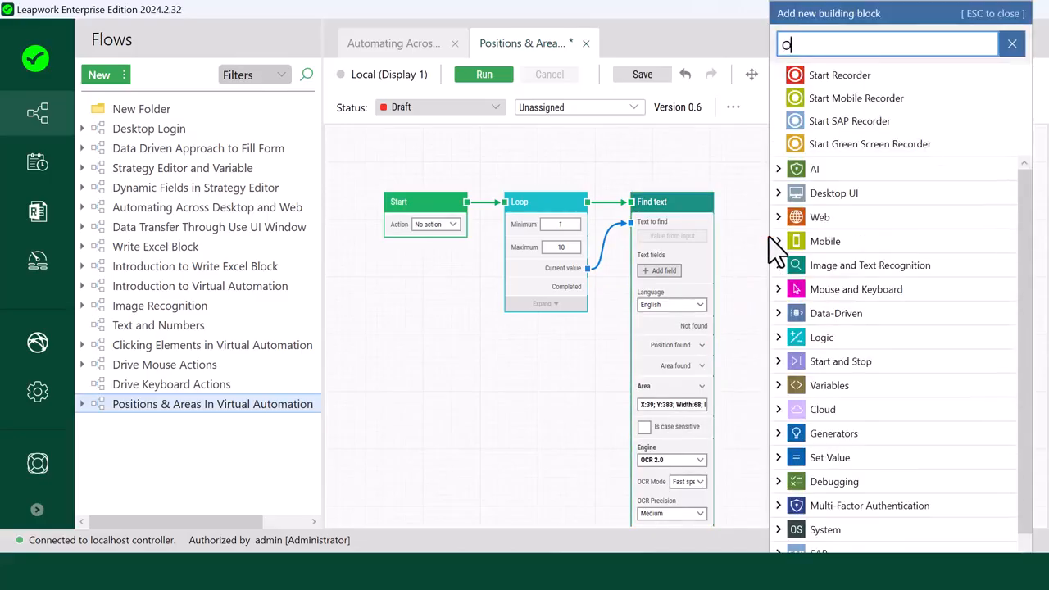
text(ffset)
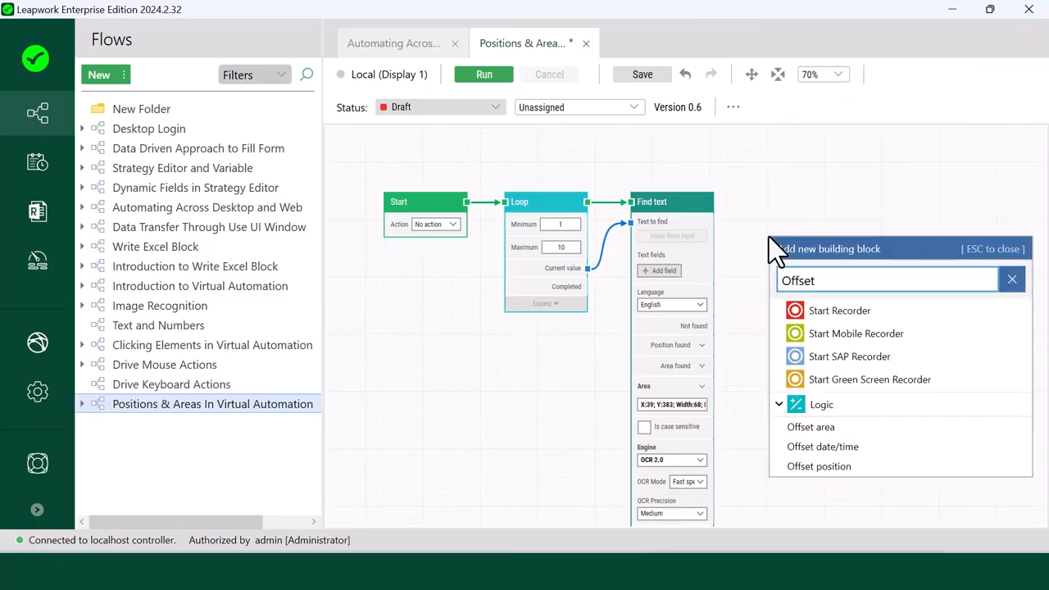
click(818, 466)
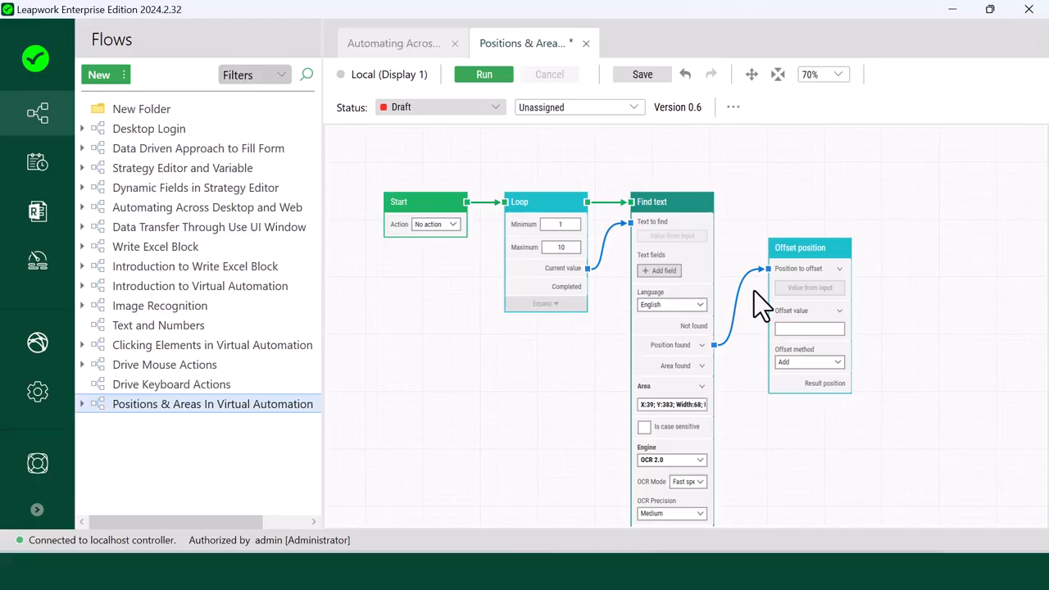
Capture the Offset value X:67; Y:0 across the Sr. No. column in the Excel sheet.
click(799, 329)
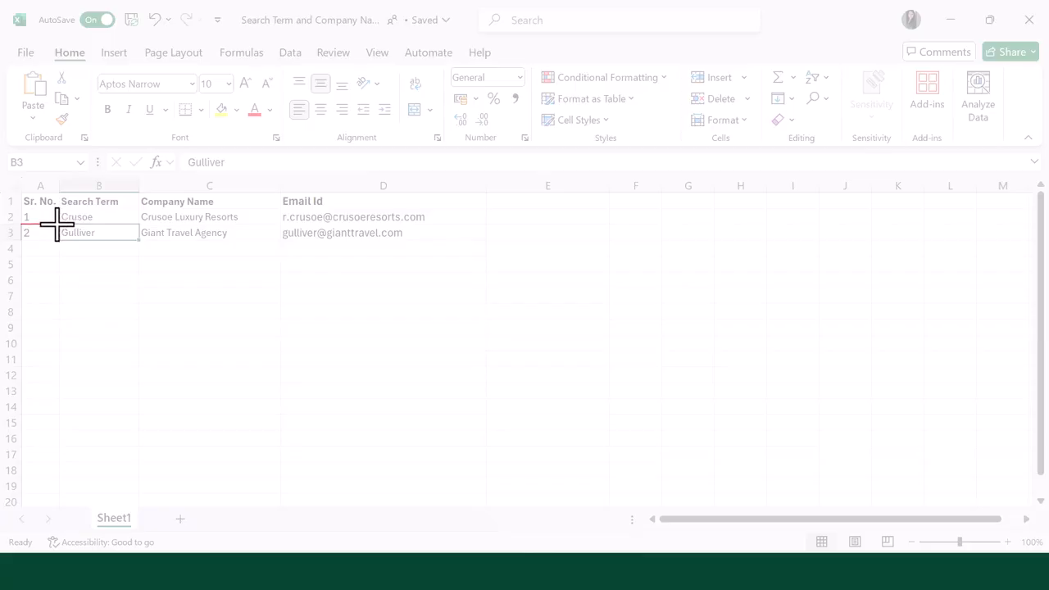
click(56, 225)
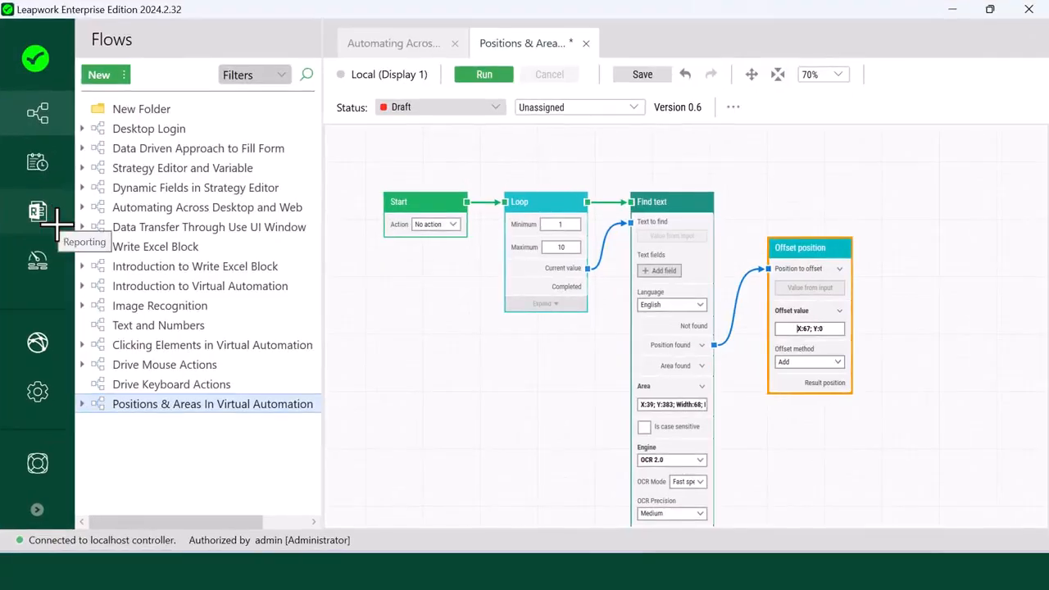
click(793, 338)
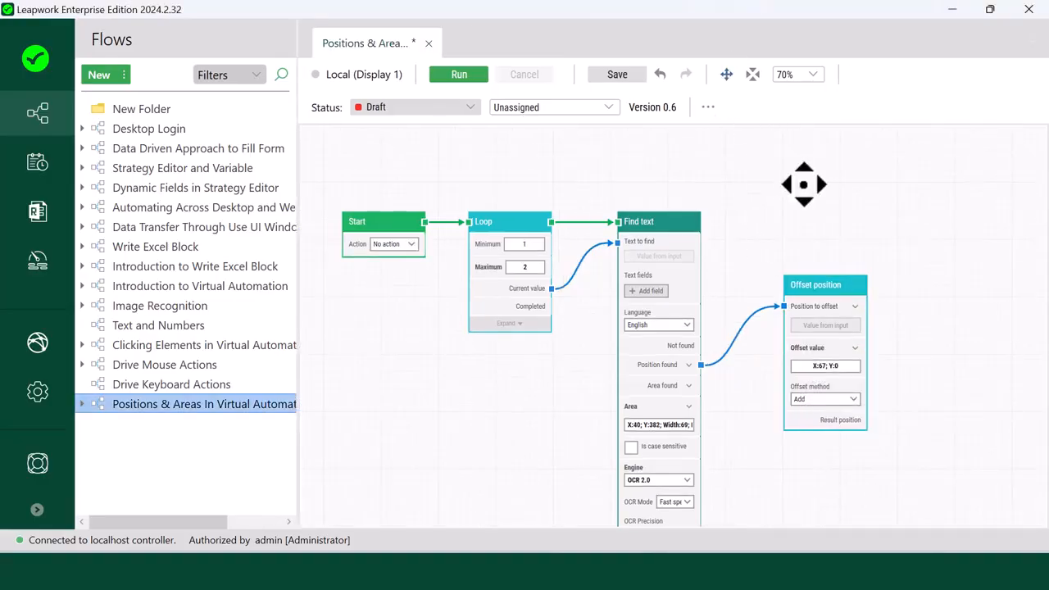
Add a Set area block beside Offset position, expand its Area value, and connect Result position to its Position.
drag(804, 180, 596, 161)
right_click(709, 326)
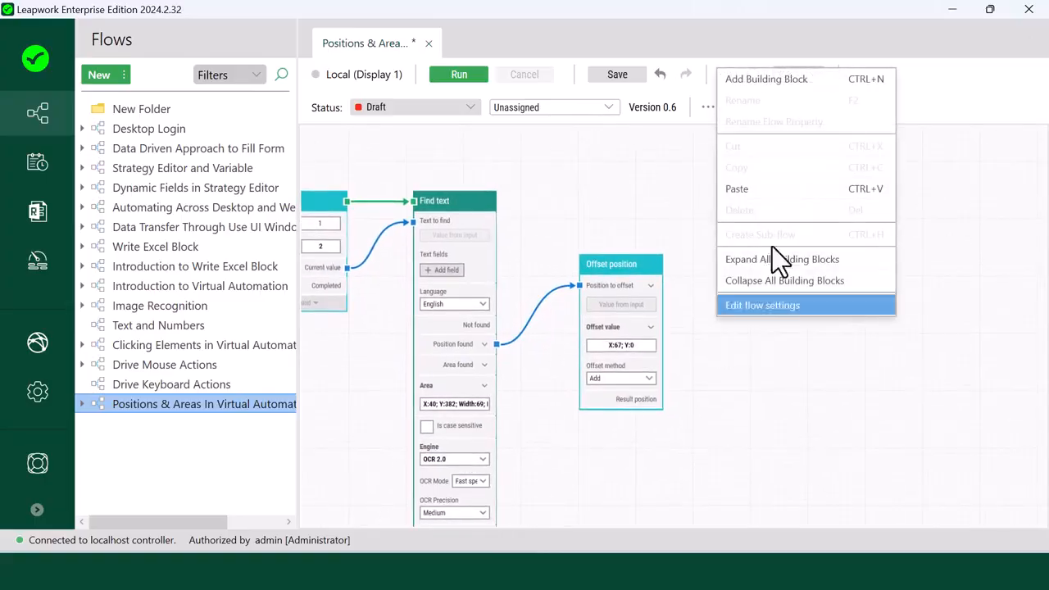
text(et area)
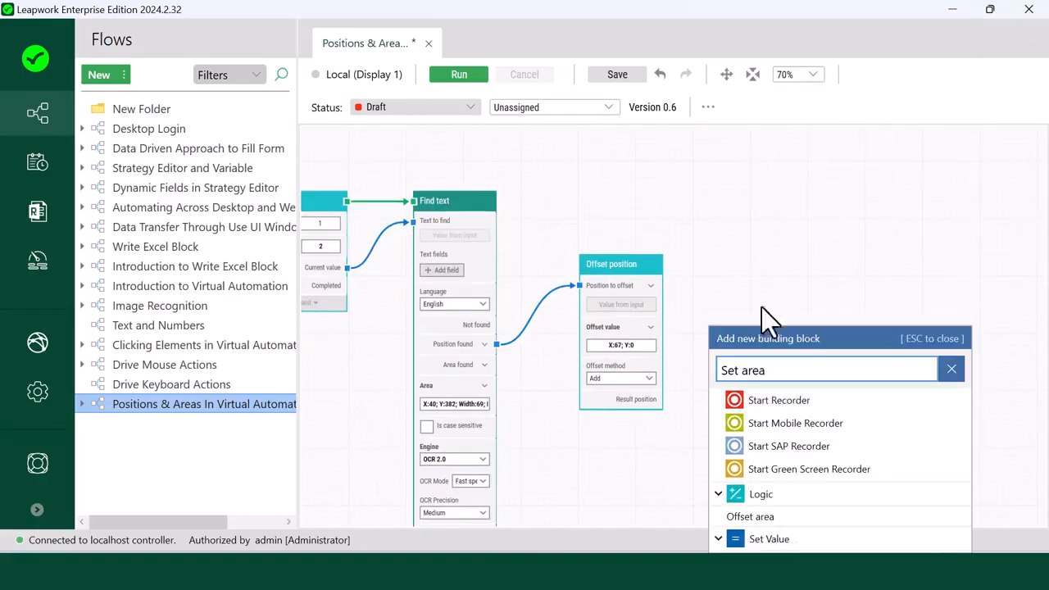
key(Return)
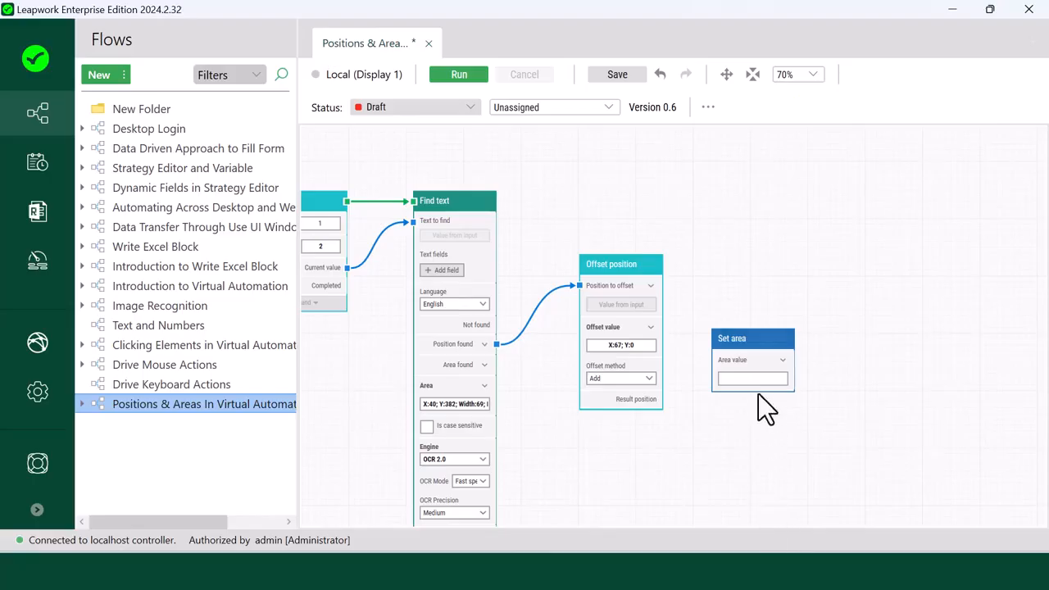
drag(760, 340, 762, 272)
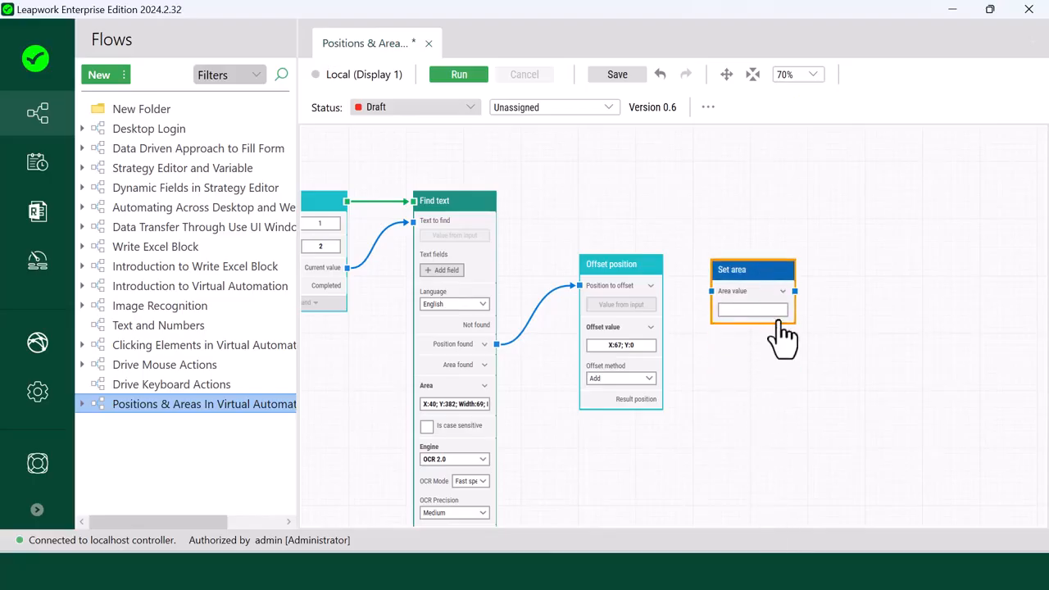
click(783, 291)
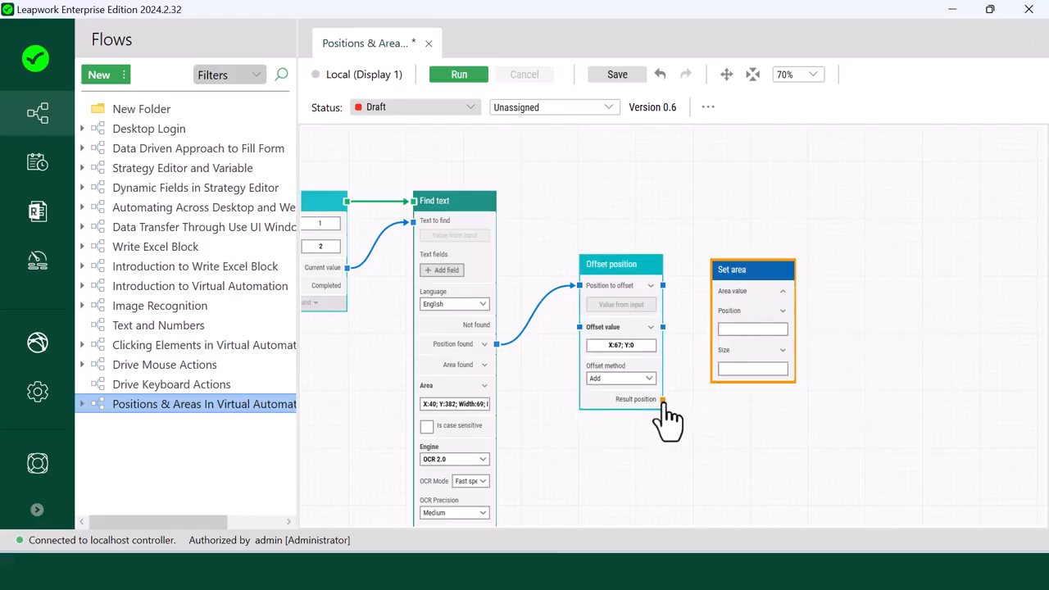
drag(663, 400, 715, 311)
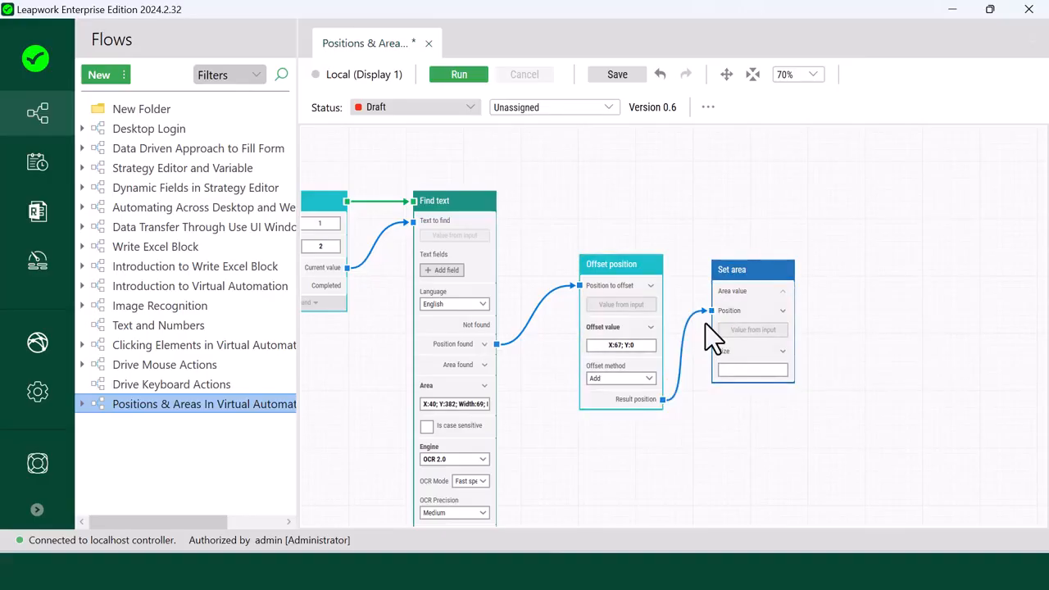
Capture the Set area block's Size as X:146; Y:31 around the Gulliver cell in the Excel sheet.
click(740, 369)
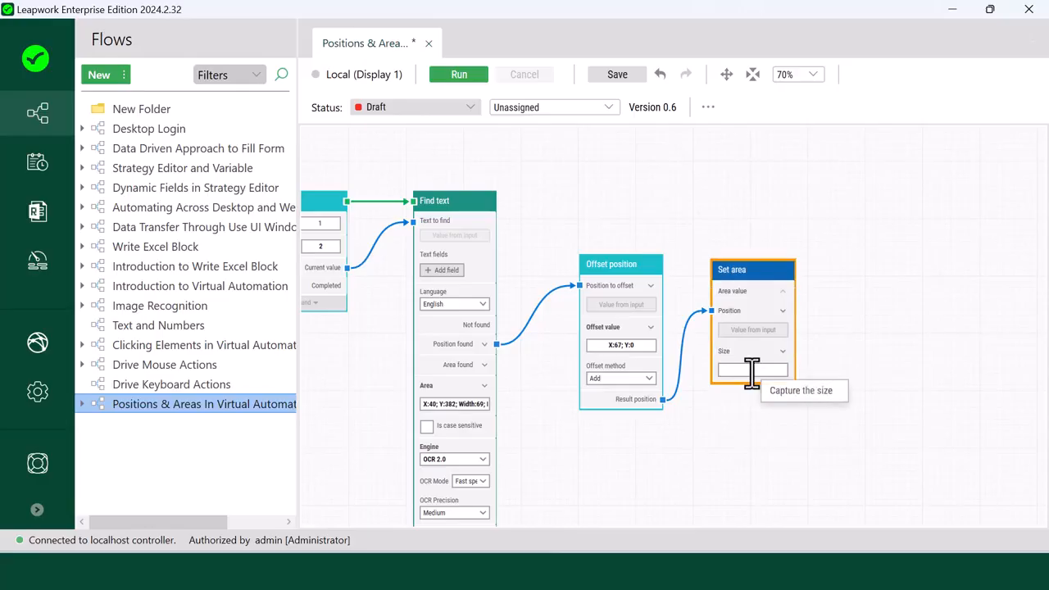
click(773, 395)
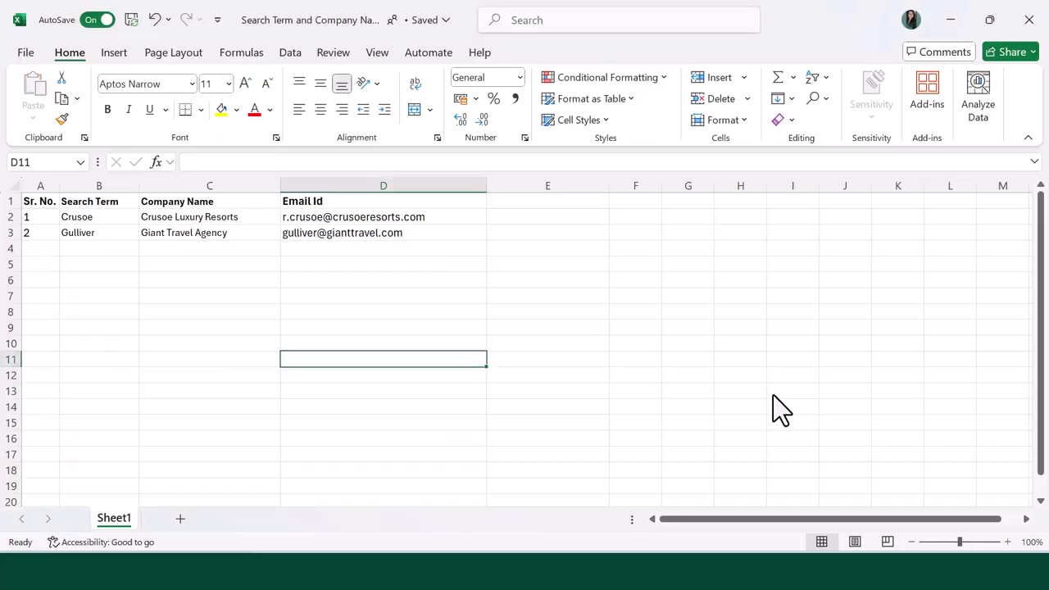
drag(60, 225, 137, 241)
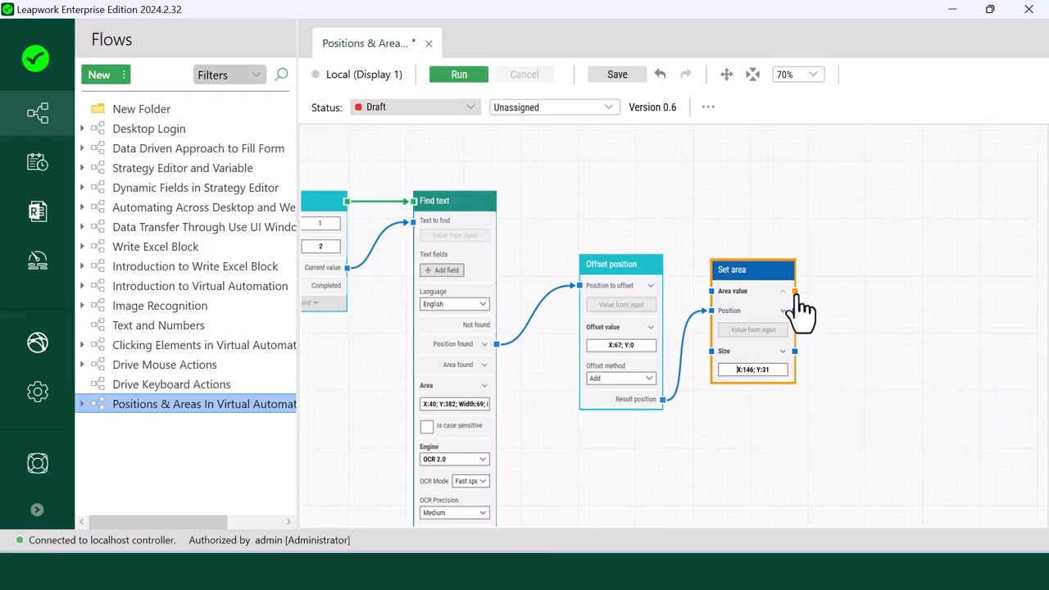
Add an image-recognition Get text block fed by Set area's Area value and connect the Find text block's output to it.
drag(796, 293, 840, 194)
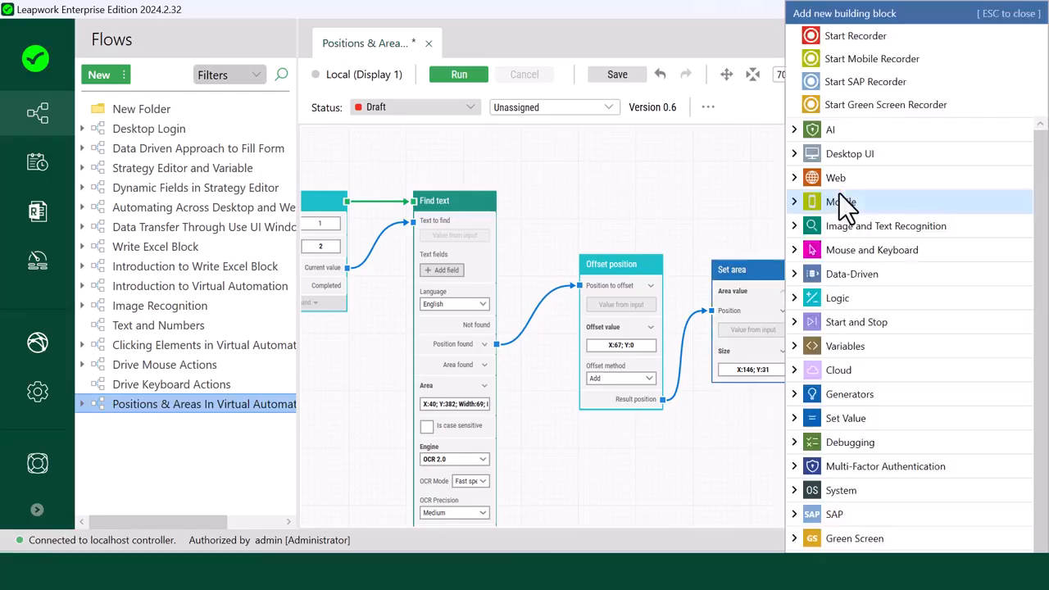
text(Get text)
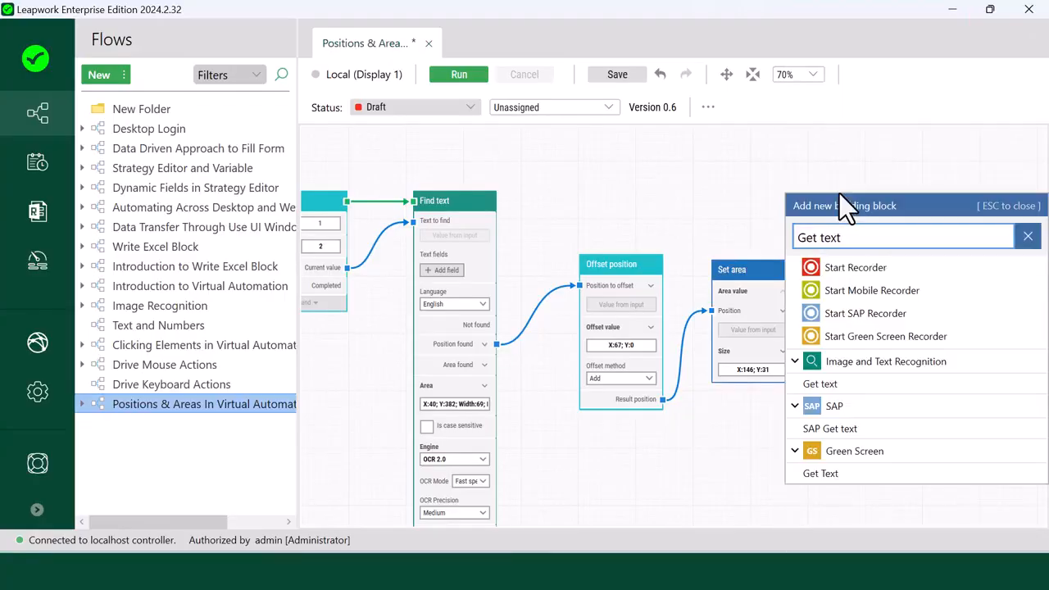
click(820, 384)
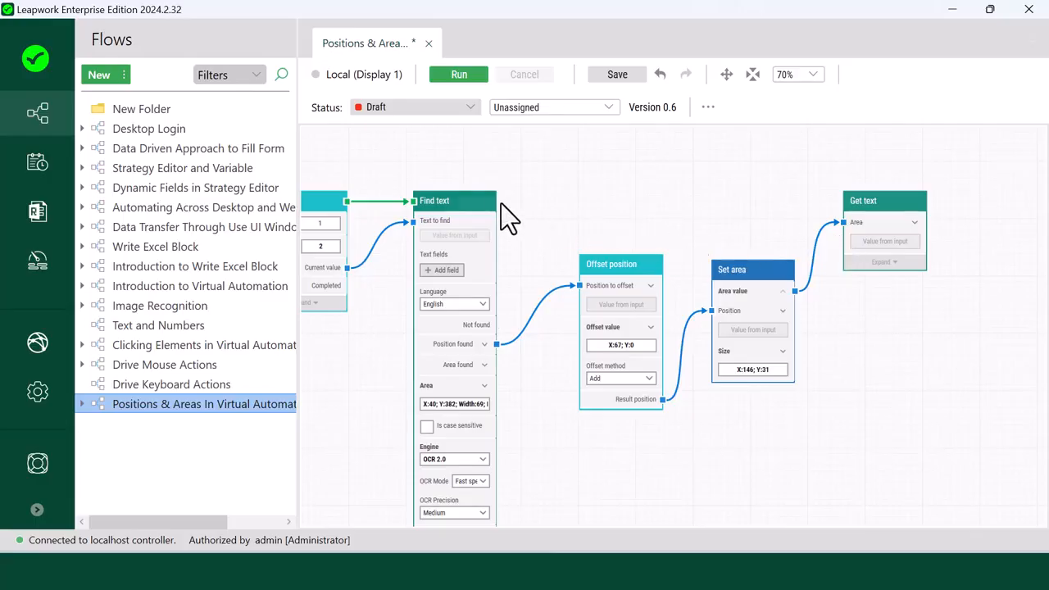
drag(496, 201, 845, 201)
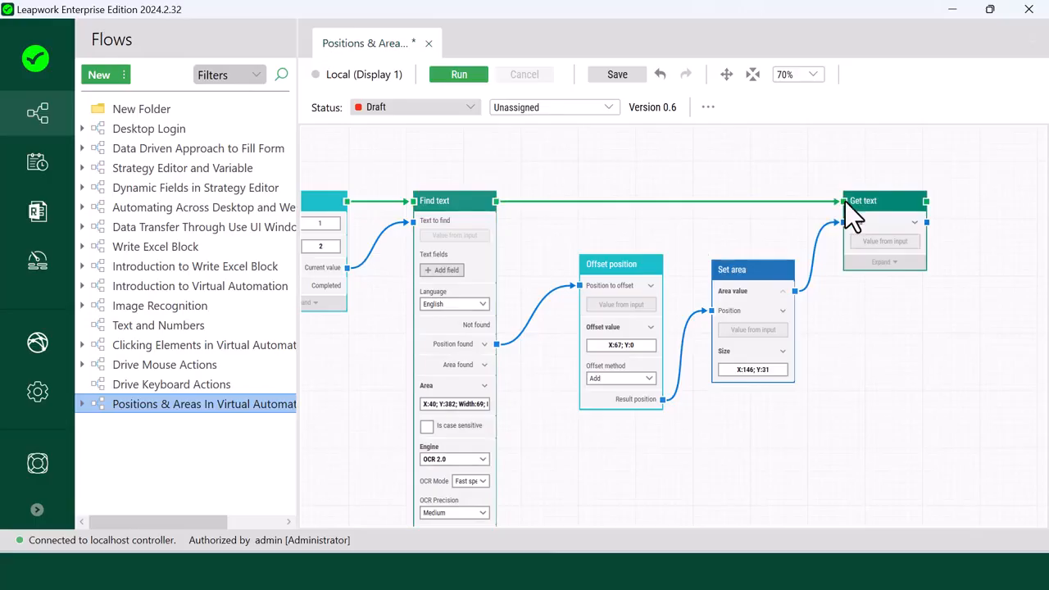
Add a Pass block connected to the Loop block's Completed output.
drag(892, 321, 1047, 307)
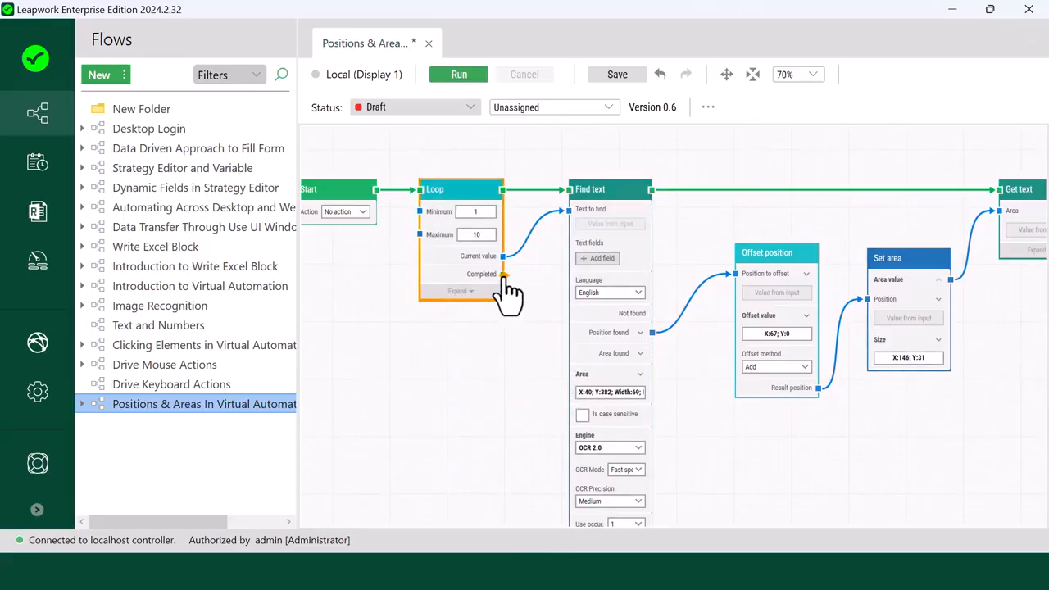
drag(504, 274, 480, 400)
text(Pas)
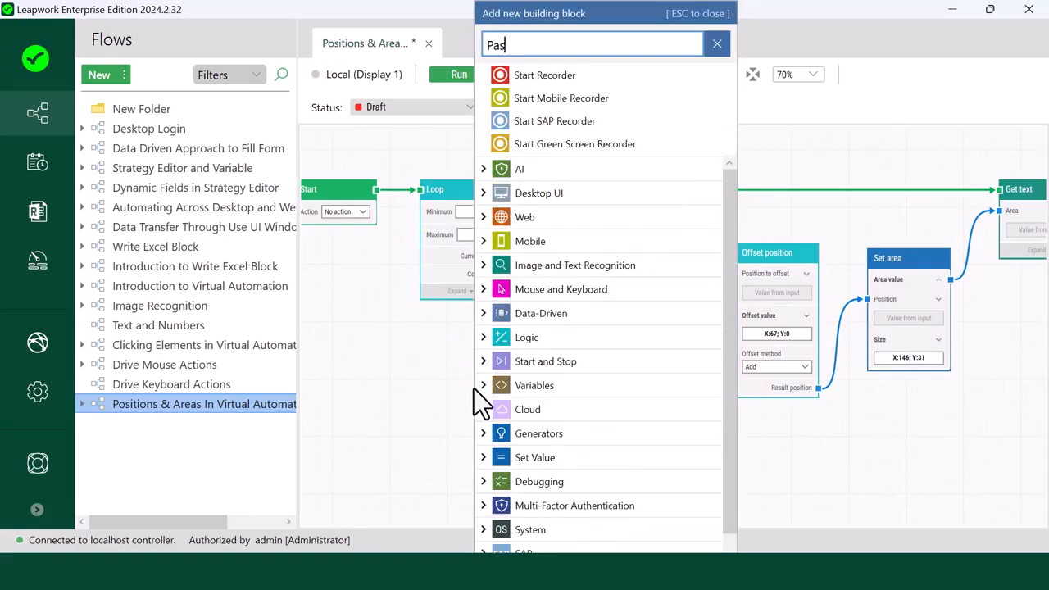
text(s)
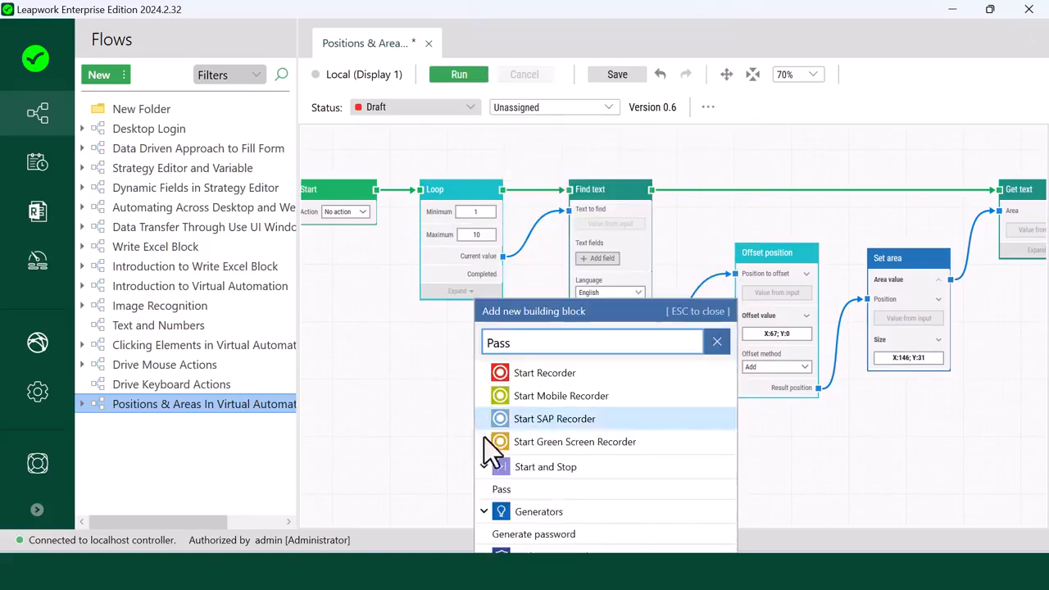
click(511, 493)
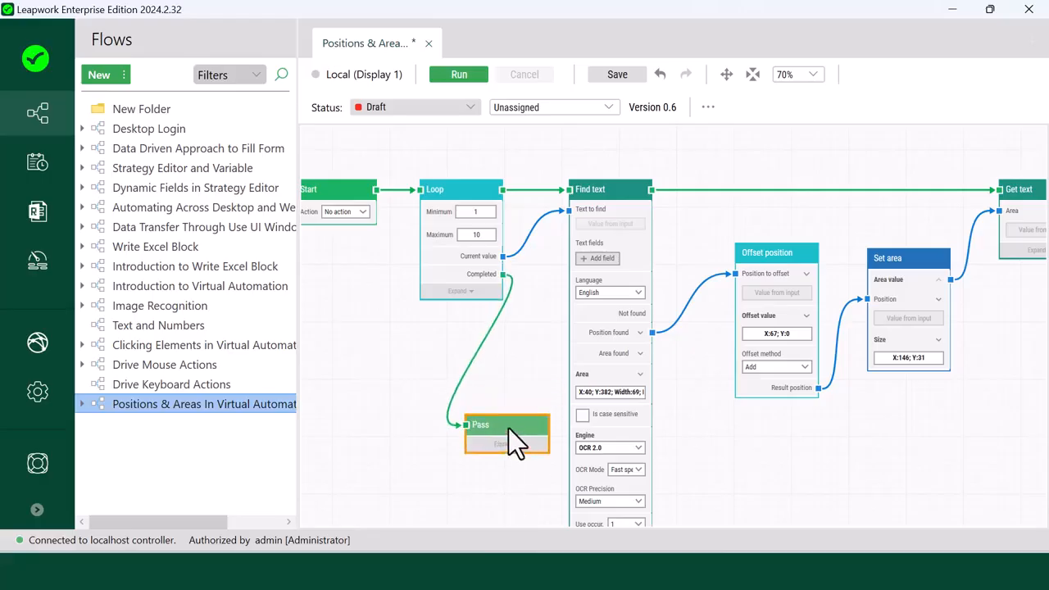
Set the Loop block's Maximum to 2.
click(479, 468)
double_click(483, 235)
text(2)
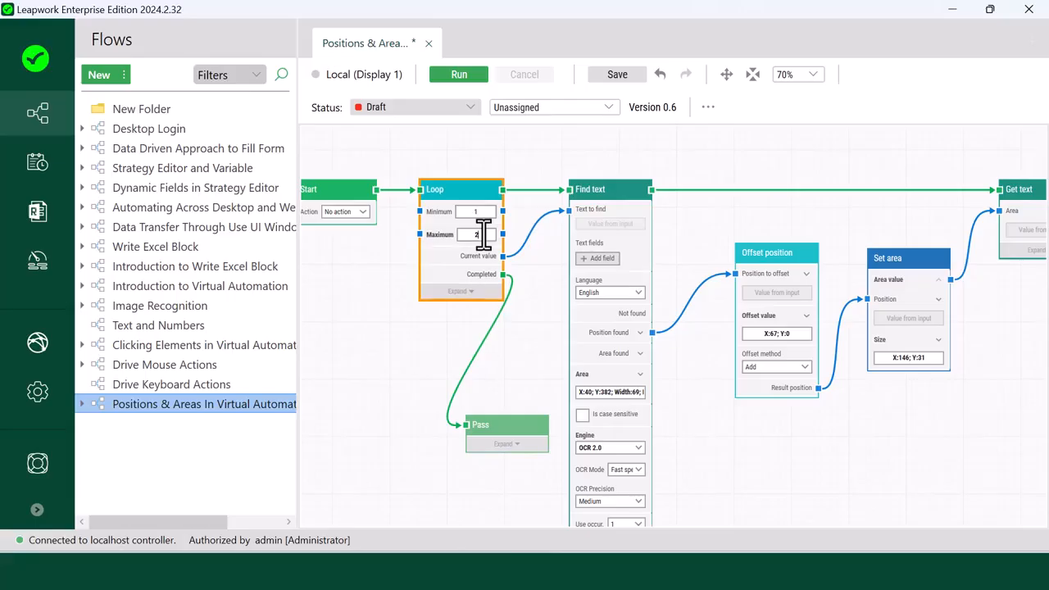
click(510, 336)
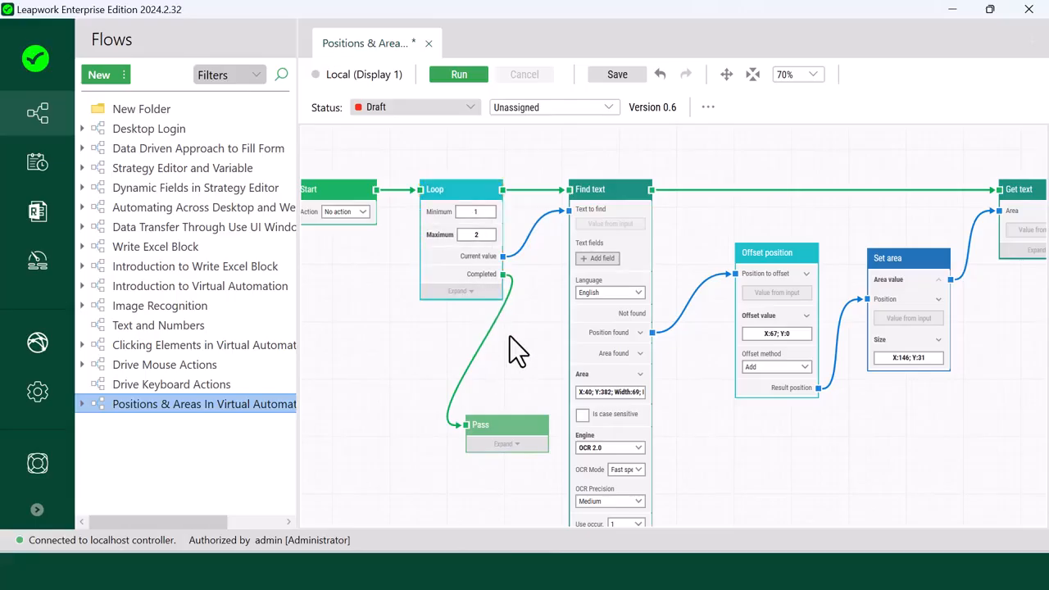
Run the completed Positions & Areas flow on the local display.
scroll(510, 337, down, 2)
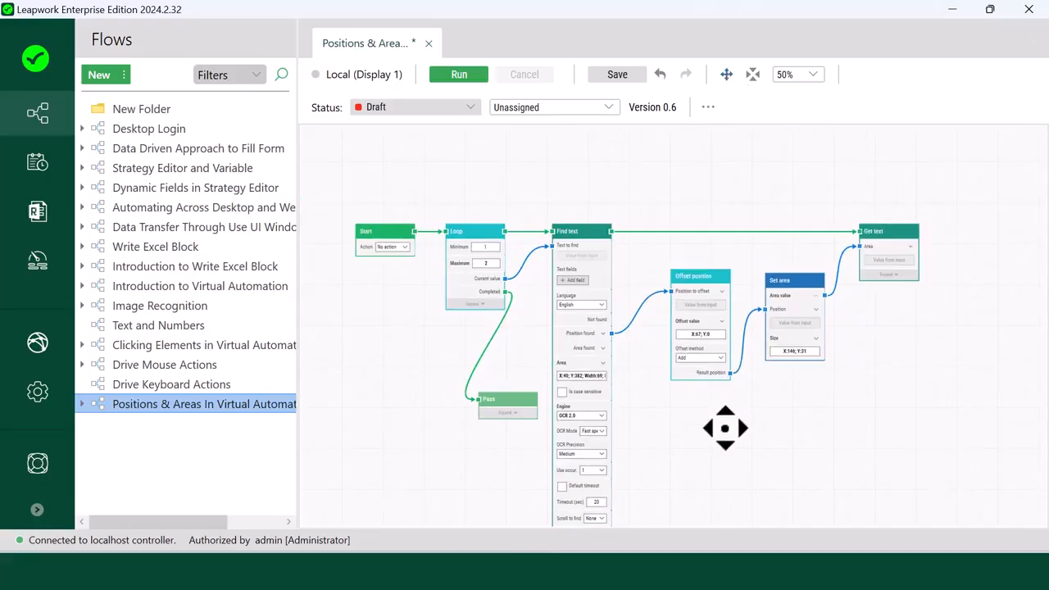
drag(727, 426, 752, 368)
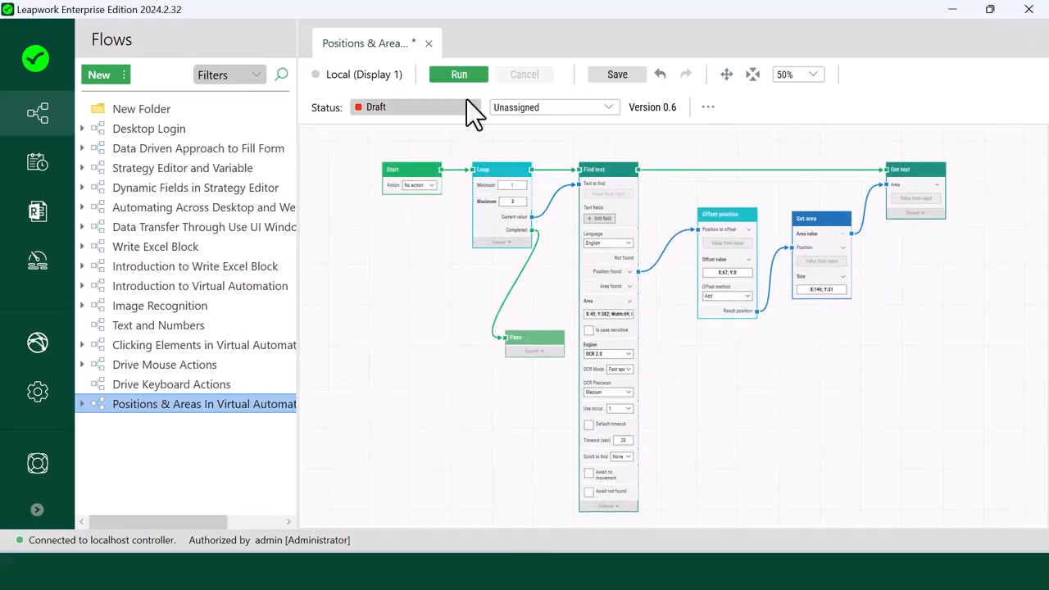
click(459, 75)
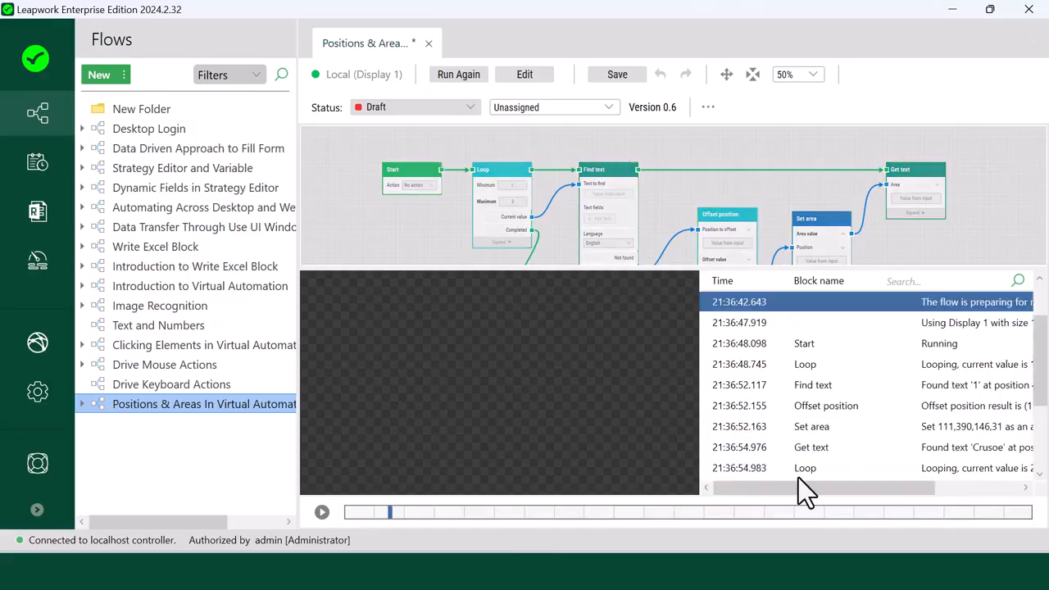
Examine the run log entries of the first loop iteration, from Loop through Find text, Offset position and Set area to Get text.
drag(798, 487, 820, 489)
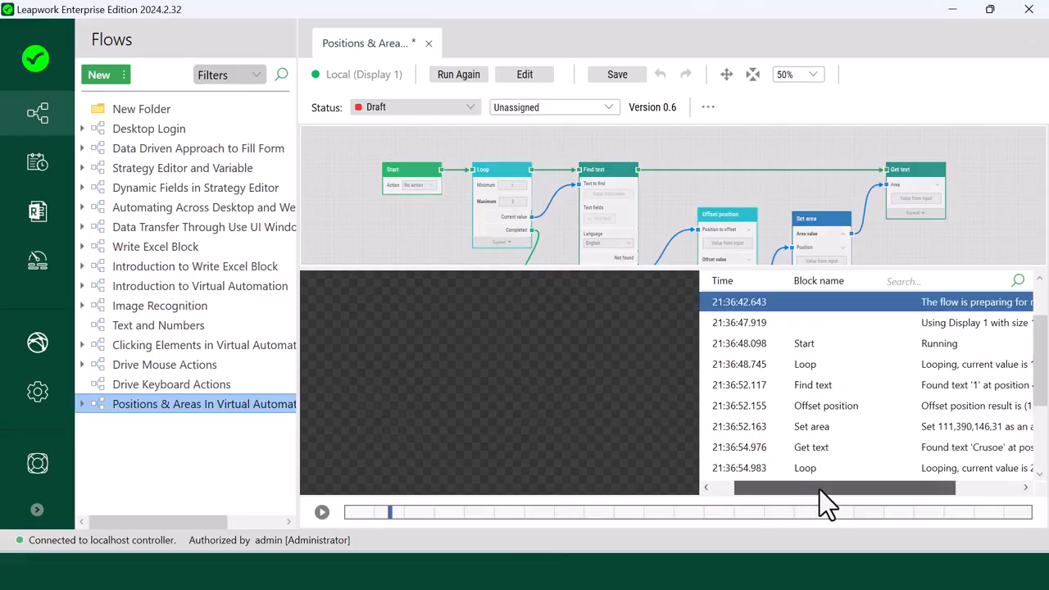
click(877, 373)
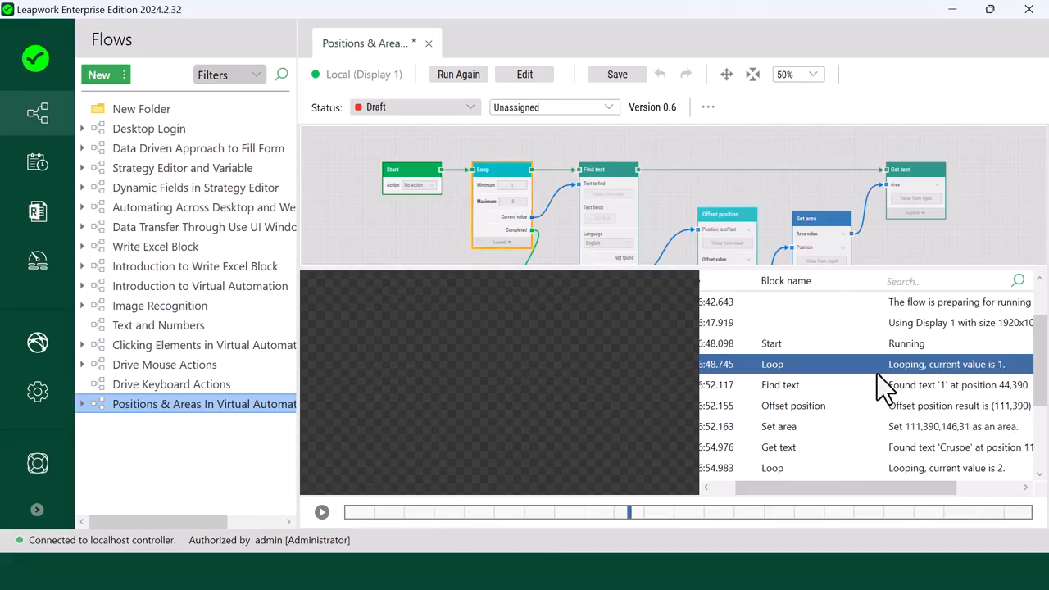
key(Down)
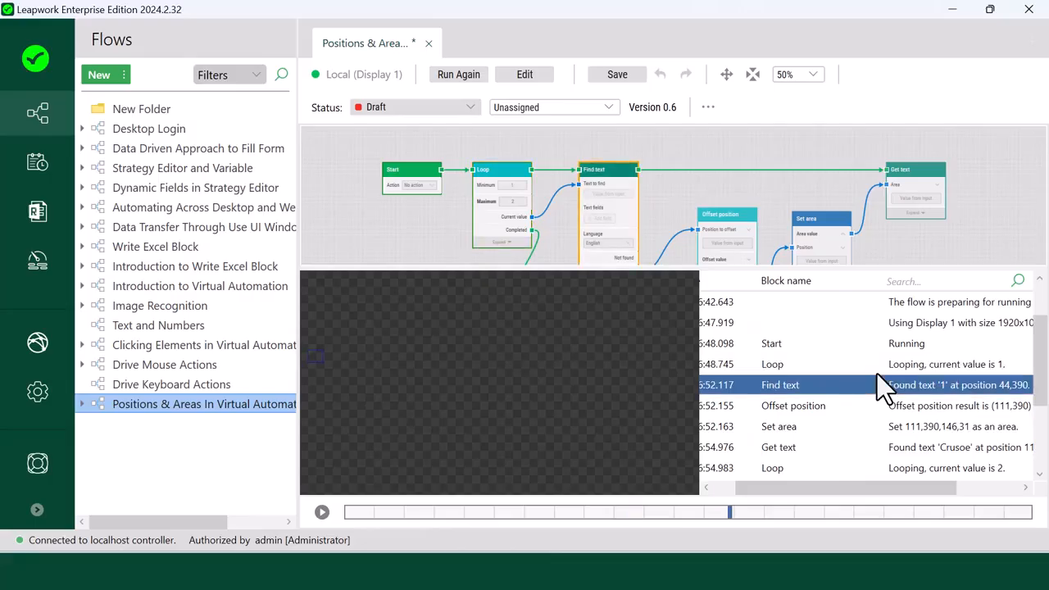
key(Down)
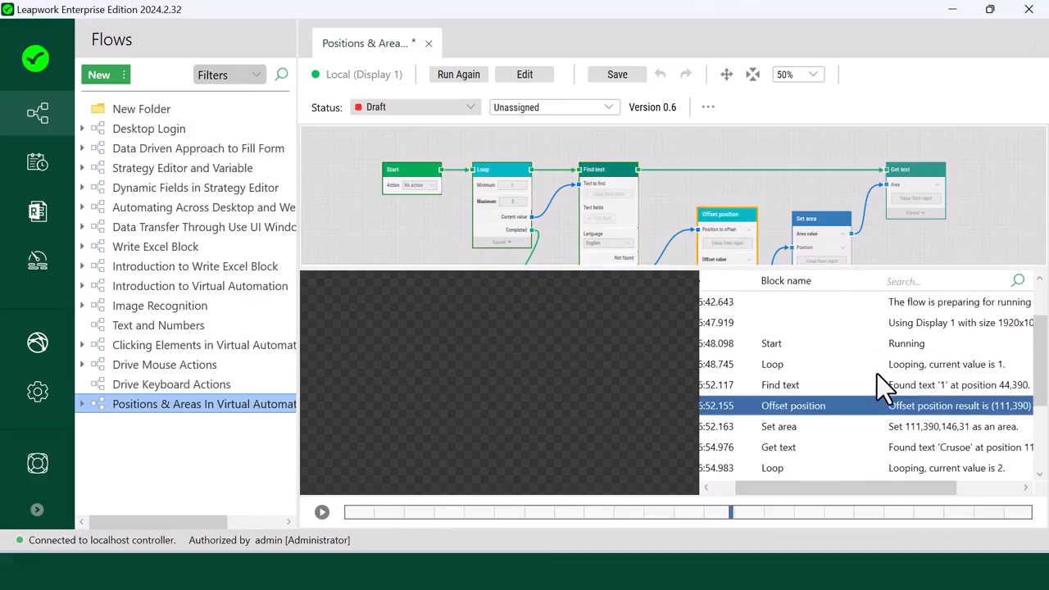
key(Down)
key(Down)
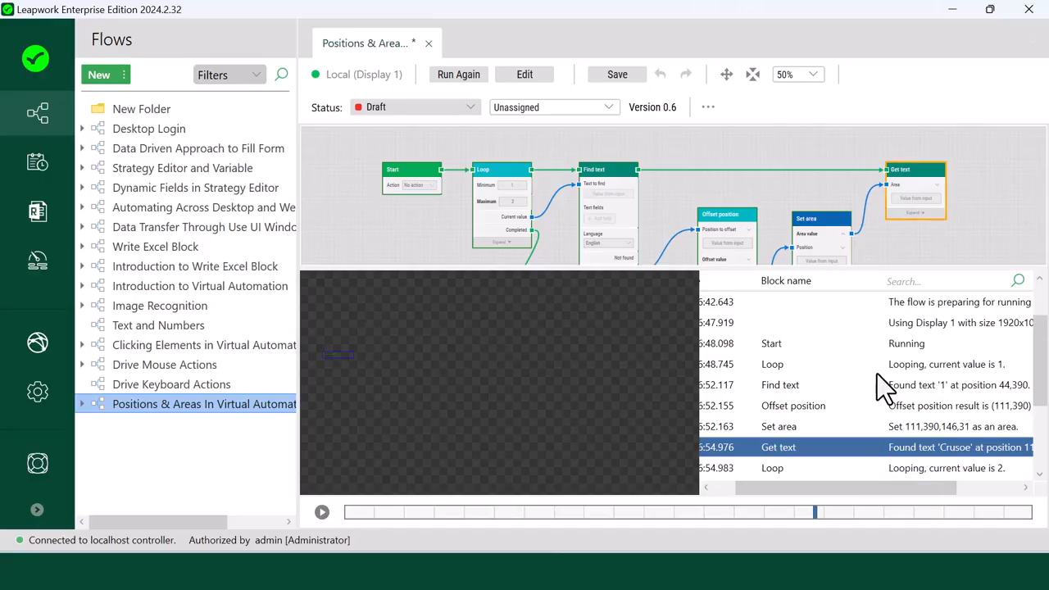
Examine the run log entries of the second loop iteration, continuing to the Loop block's final entry.
key(Down)
key(Down)
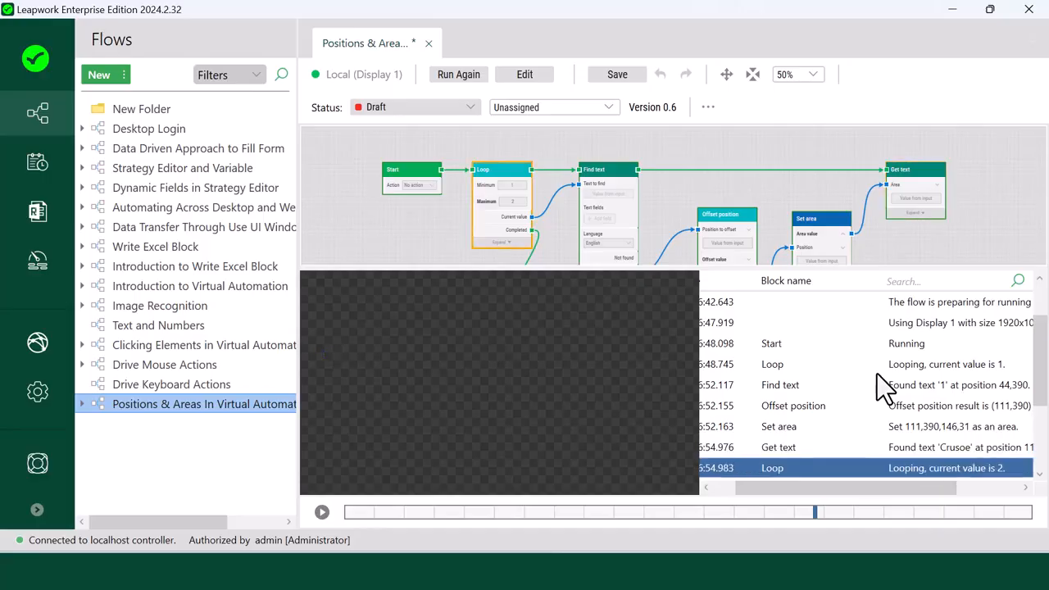
key(Down)
key(Down)
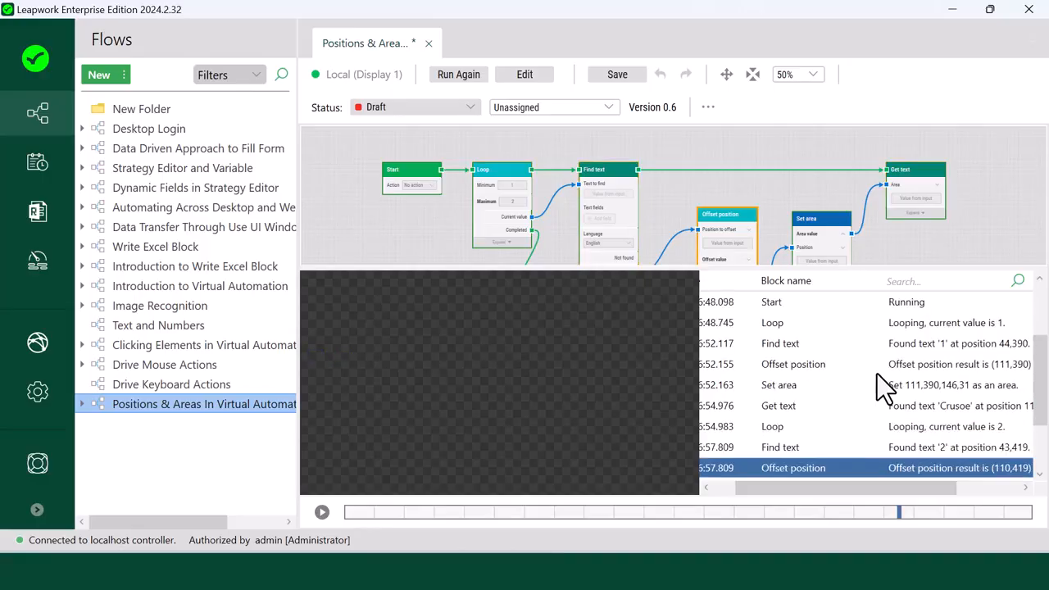
key(Down)
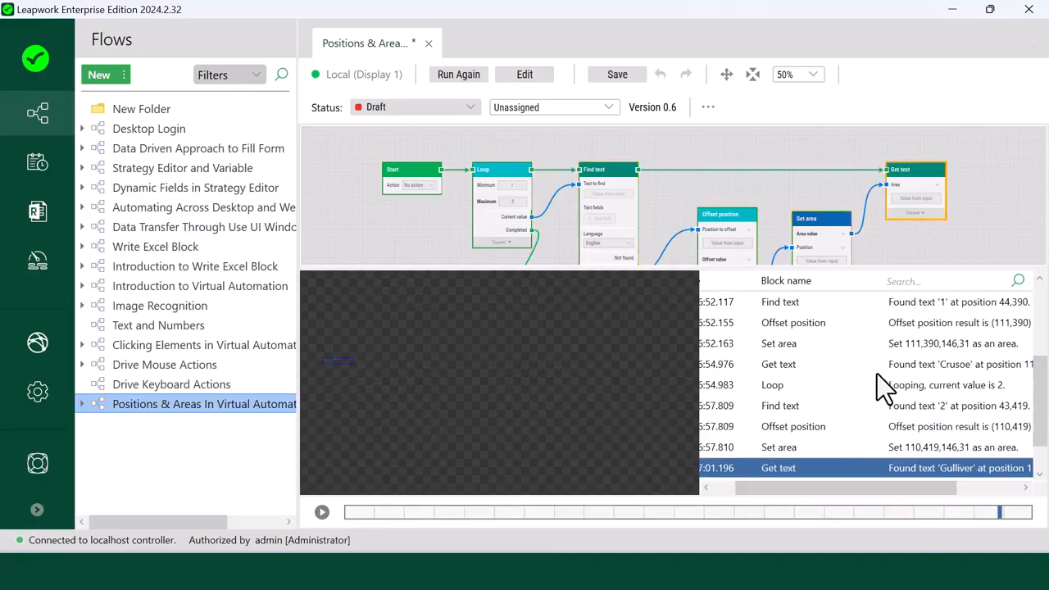
key(Down)
key(Down)
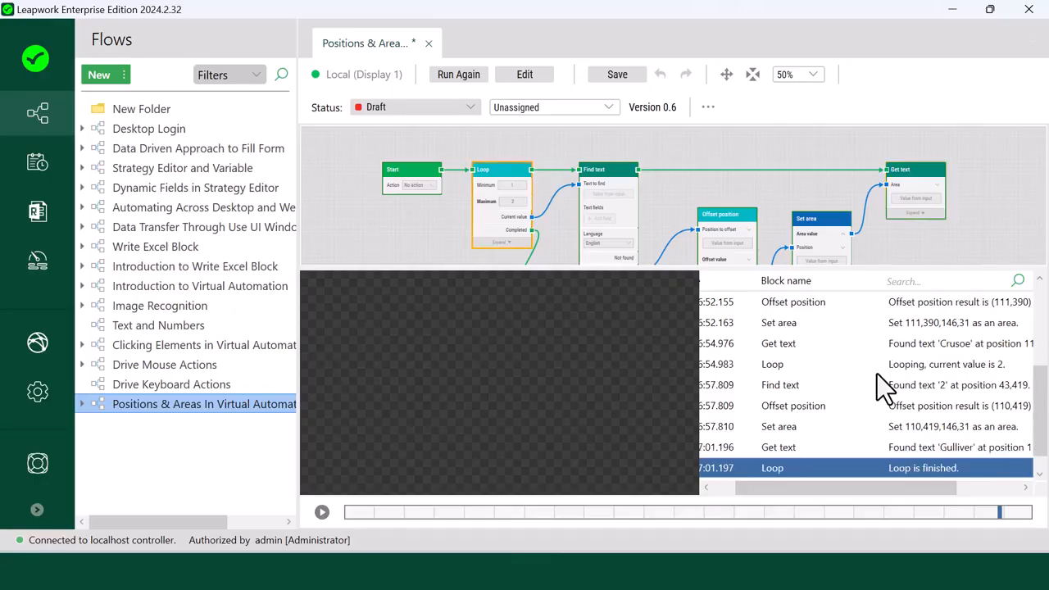